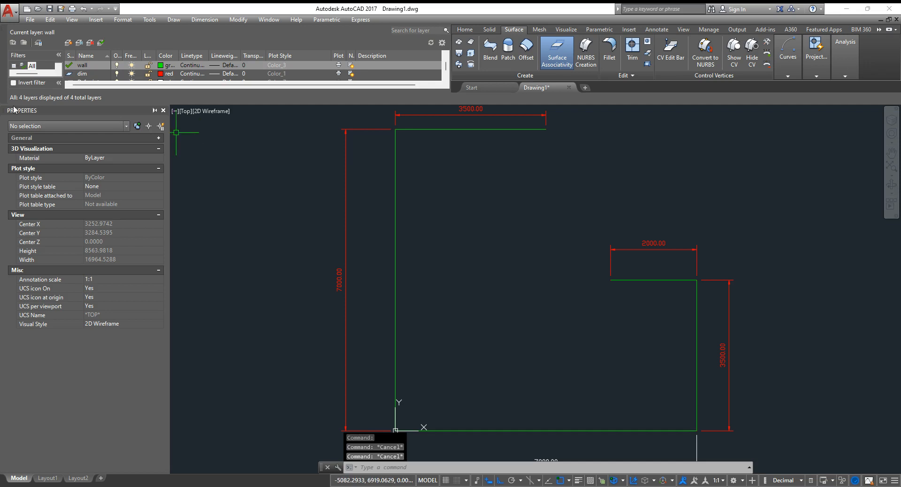
Close the Properties palette to widen the drawing area
click(163, 111)
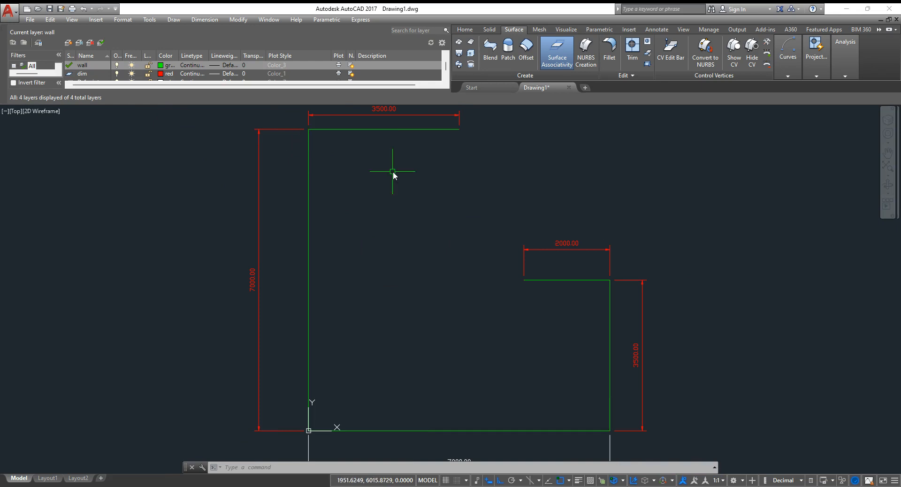
key(Return)
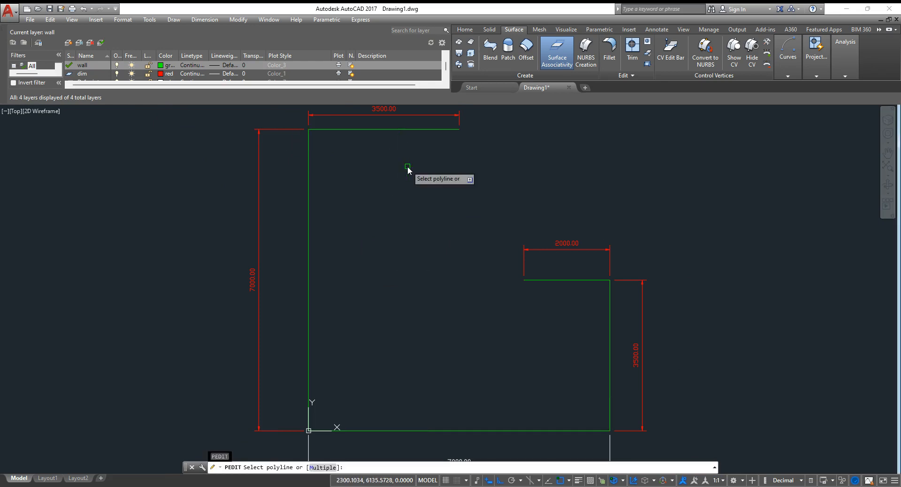
key(Escape)
key(Escape)
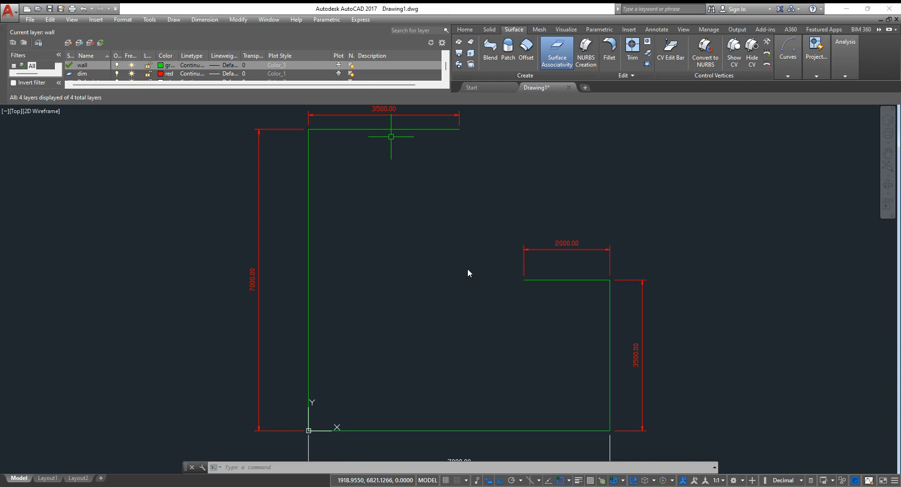
Start a polyline edit on the upper 3500 wall line and convert that line into a polyline
click(436, 177)
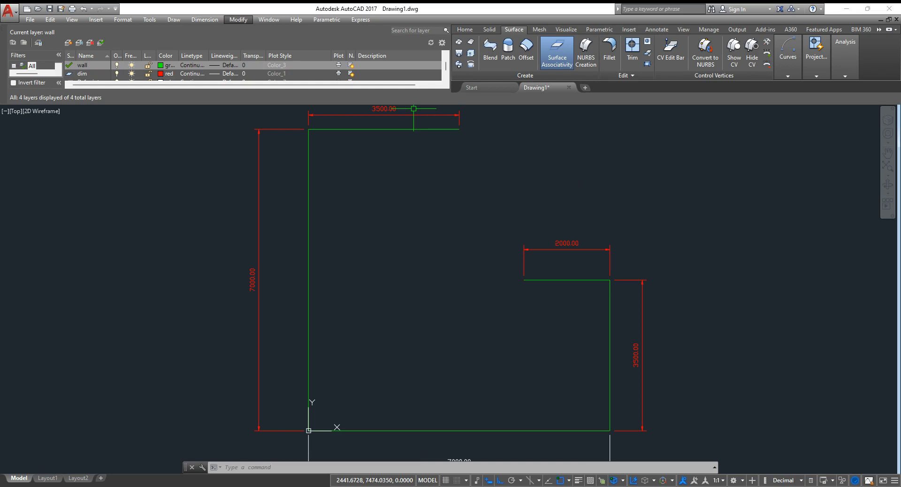
mouse_move(276, 62)
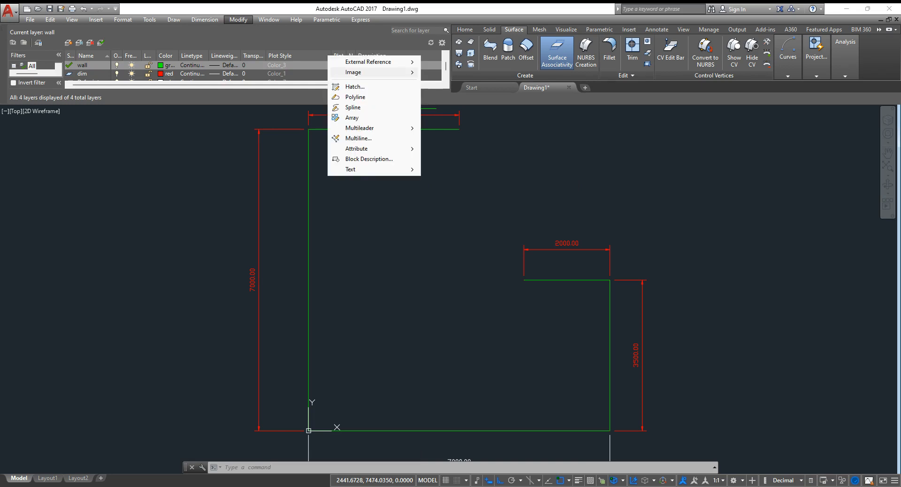
mouse_move(370, 77)
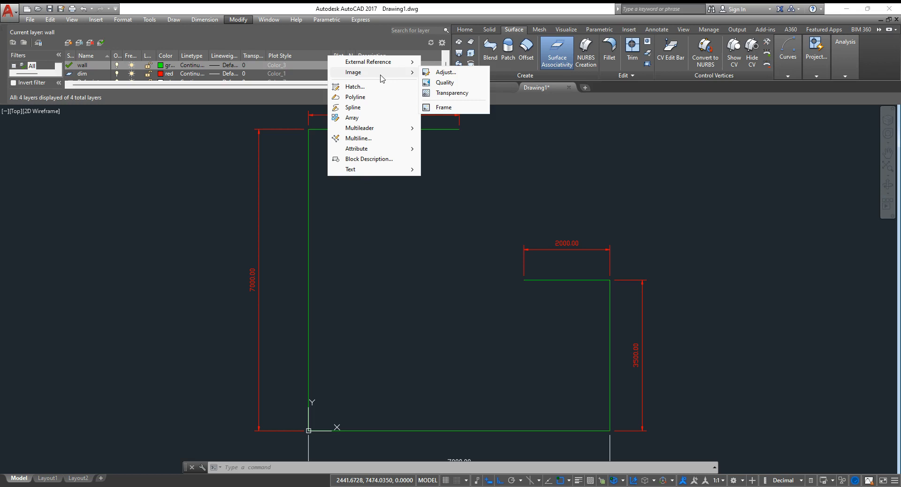
click(357, 97)
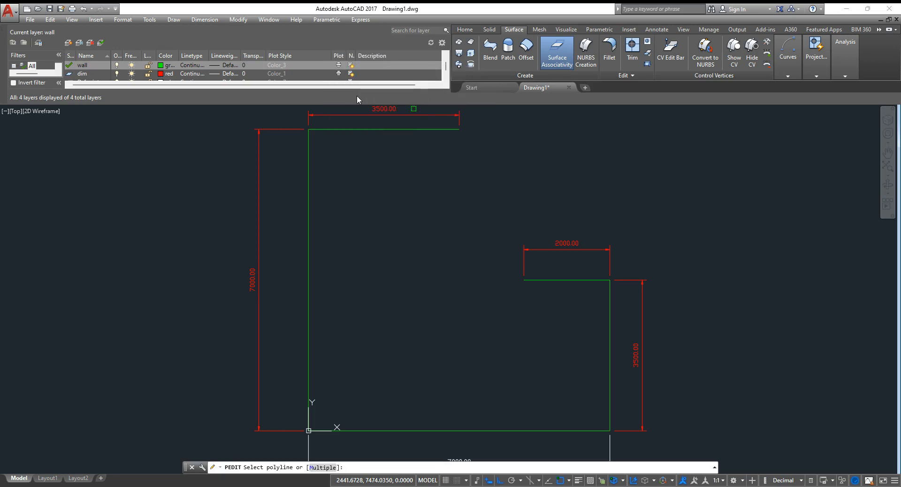
click(391, 128)
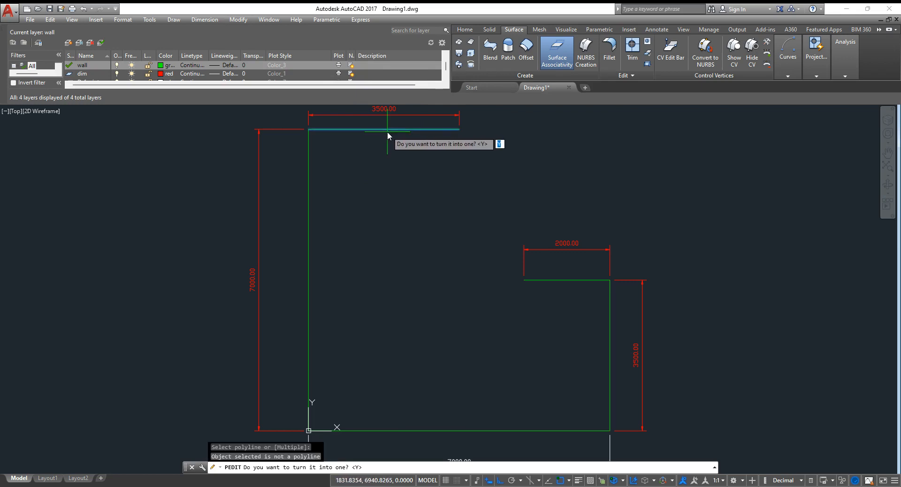
text(j)
key(Return)
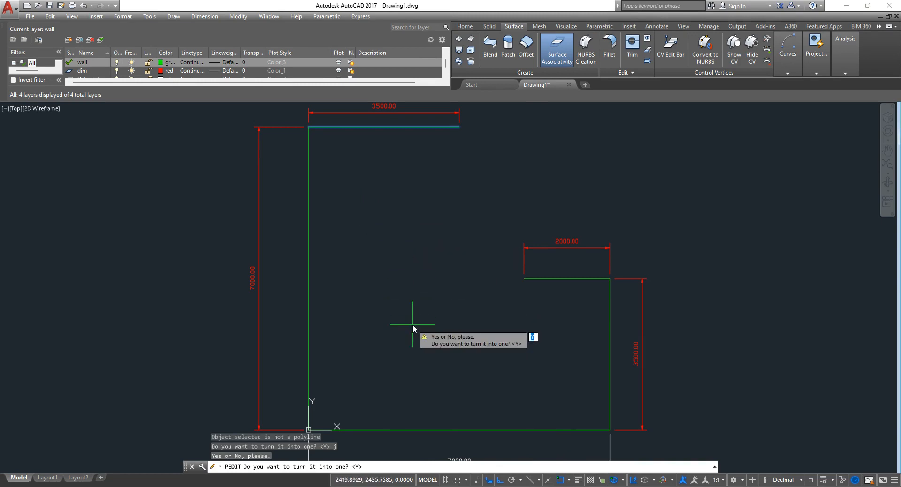
key(Return)
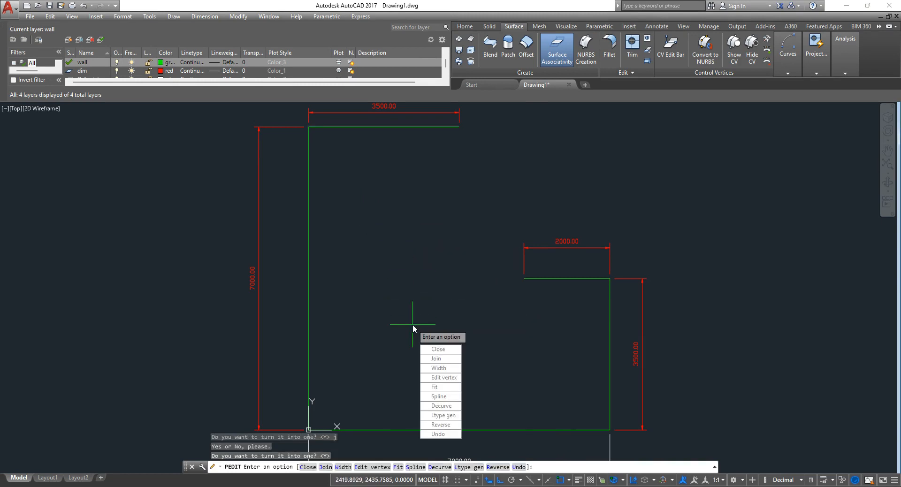
Join all five green wall lines of the dimensioned outline into a single polyline and finish the polyline edit
click(439, 359)
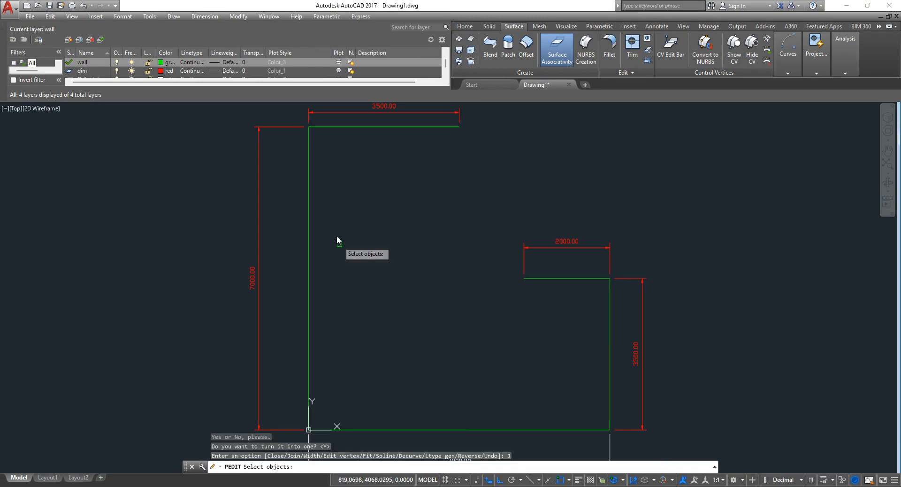
click(347, 127)
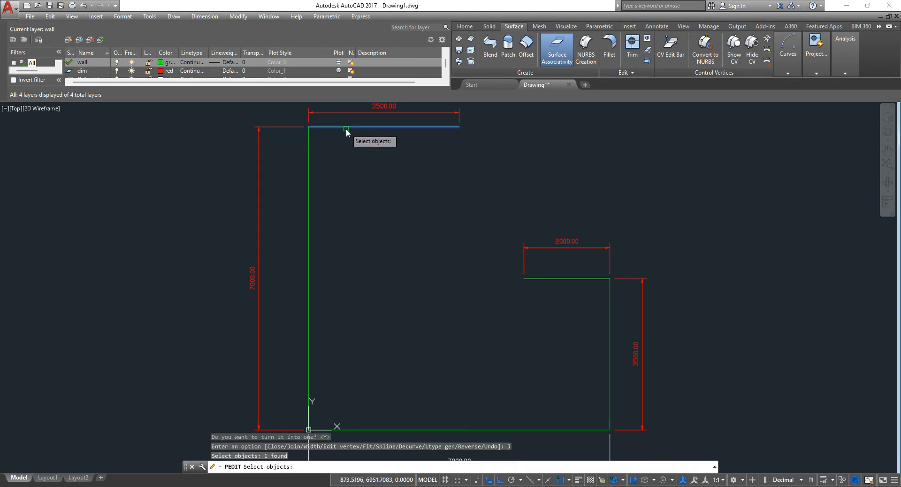
click(306, 168)
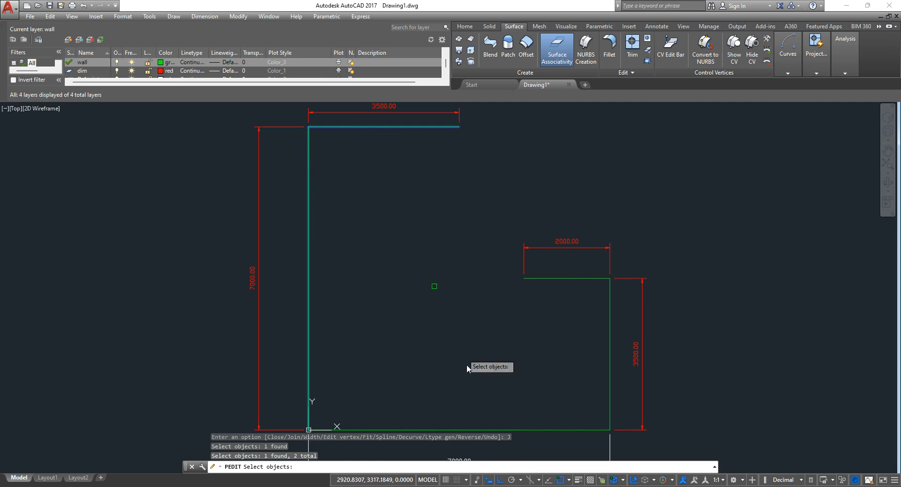
click(495, 431)
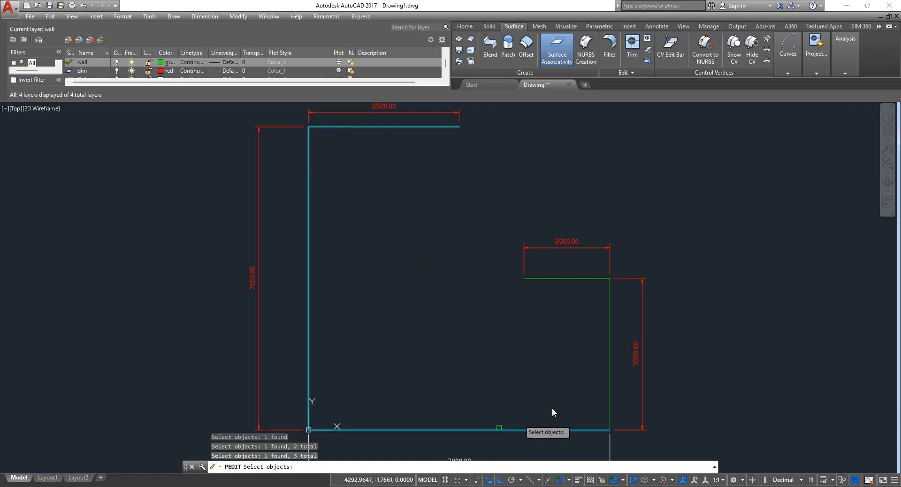
click(612, 386)
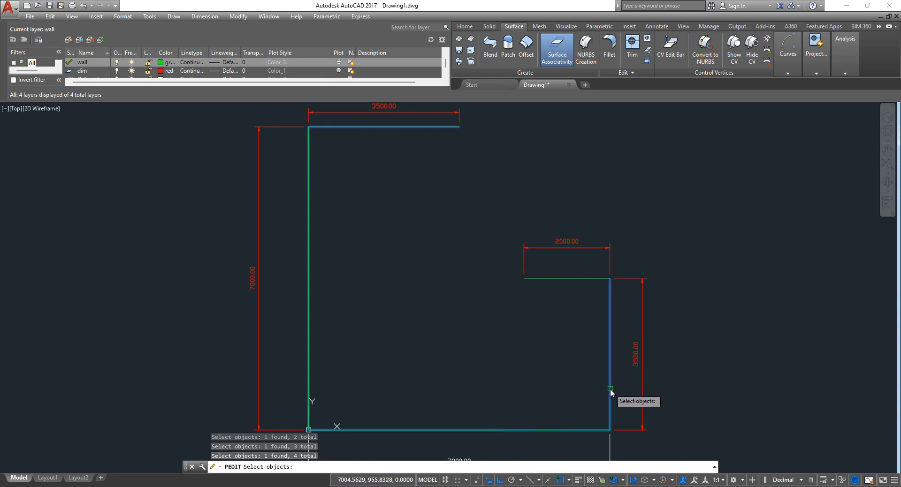
click(575, 278)
key(Return)
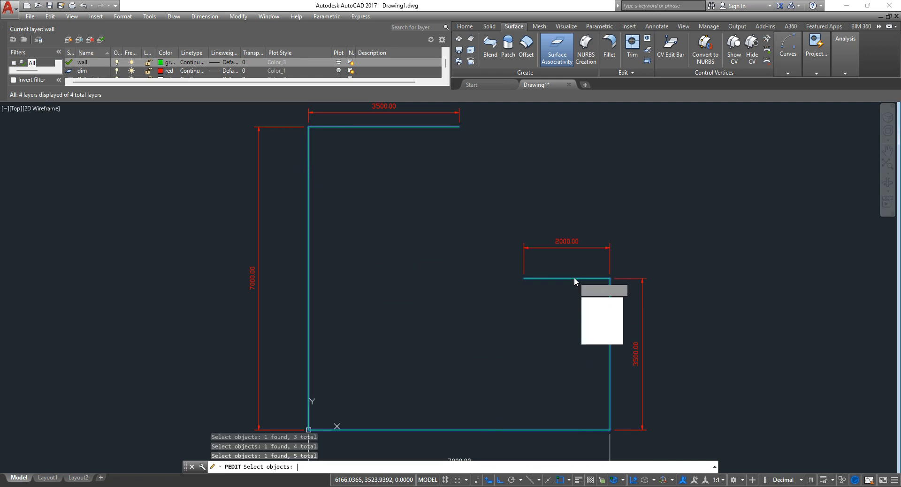
key(Down)
key(Down)
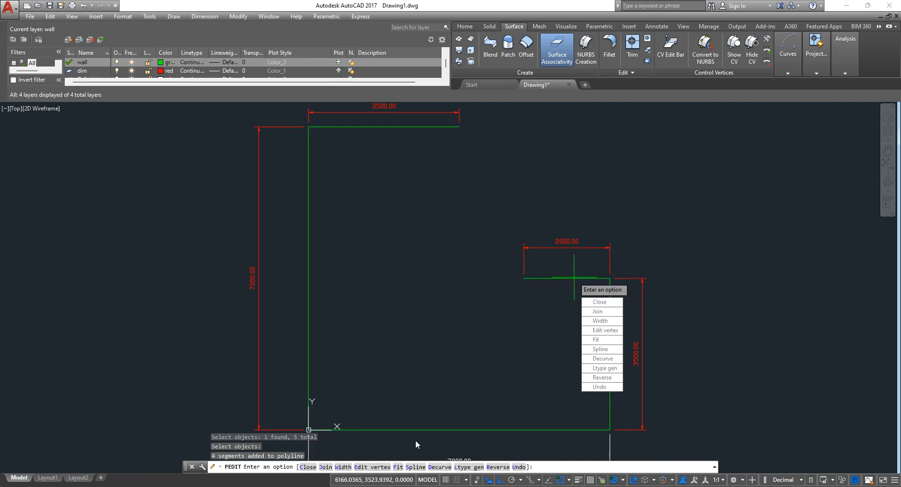
key(Return)
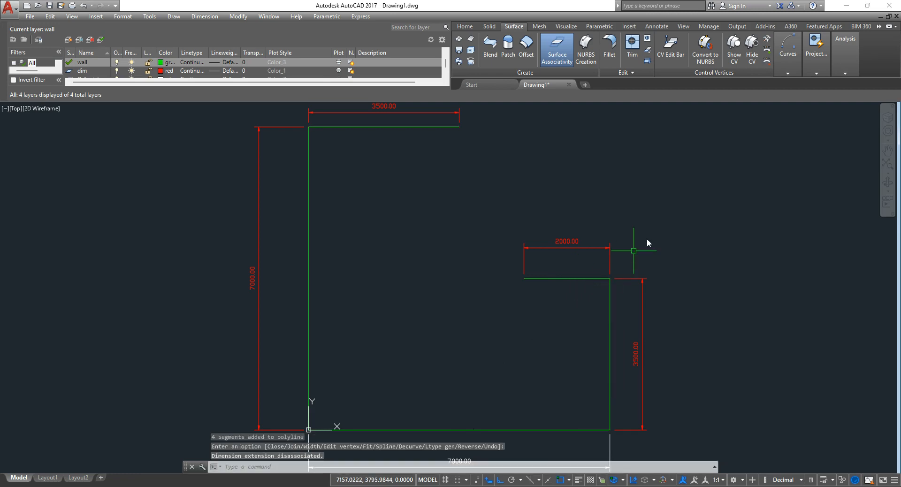
Check by selecting the wall outline at several places that it is one joined object, and clear the selection
click(345, 341)
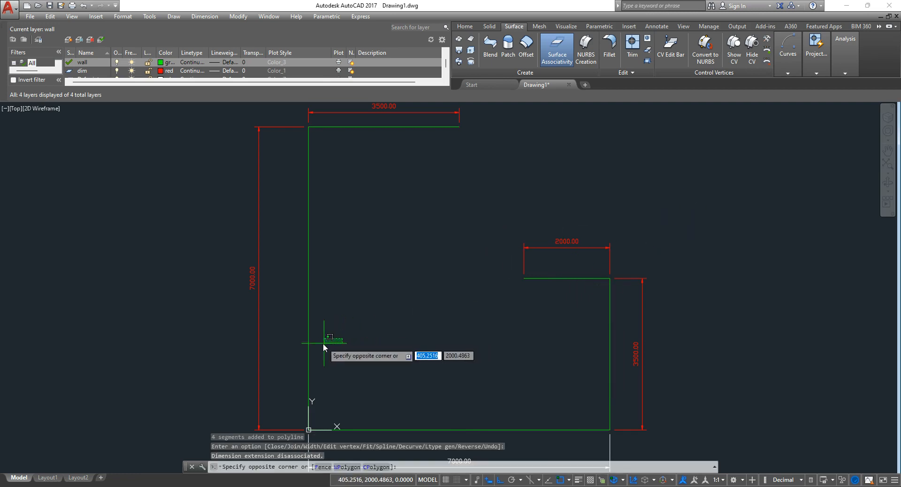
click(299, 347)
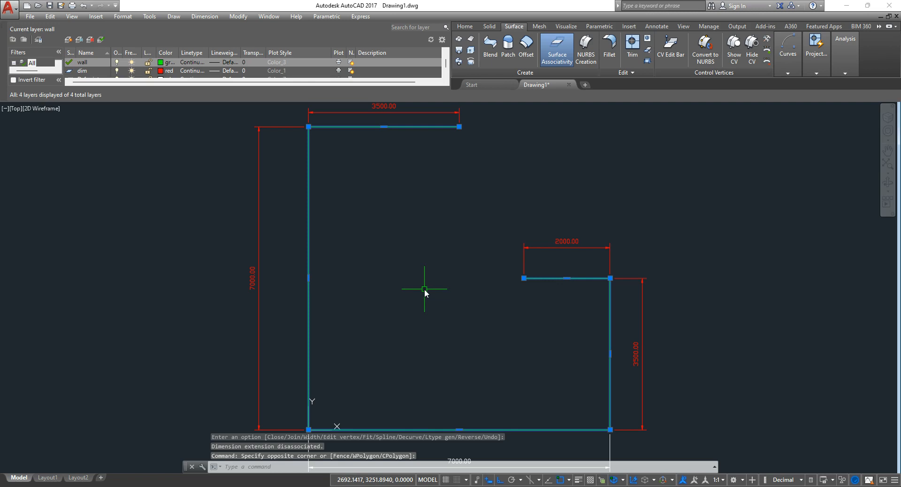
key(Escape)
click(309, 329)
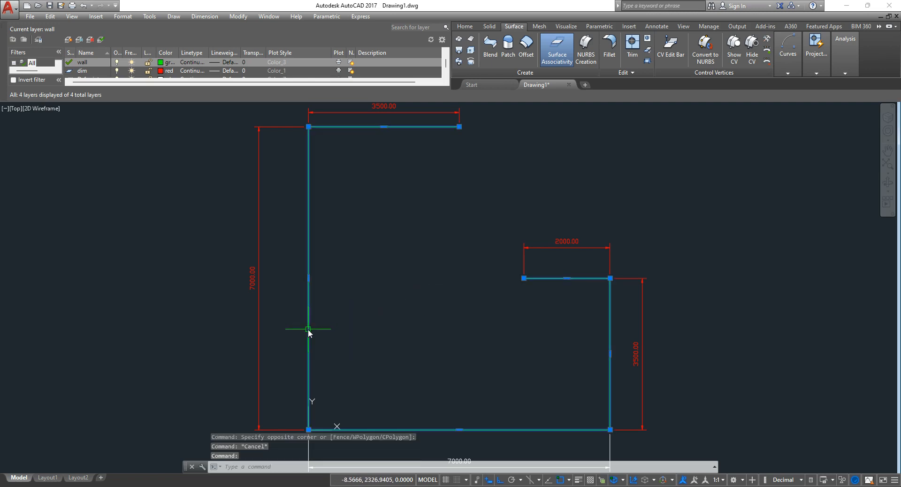
key(Escape)
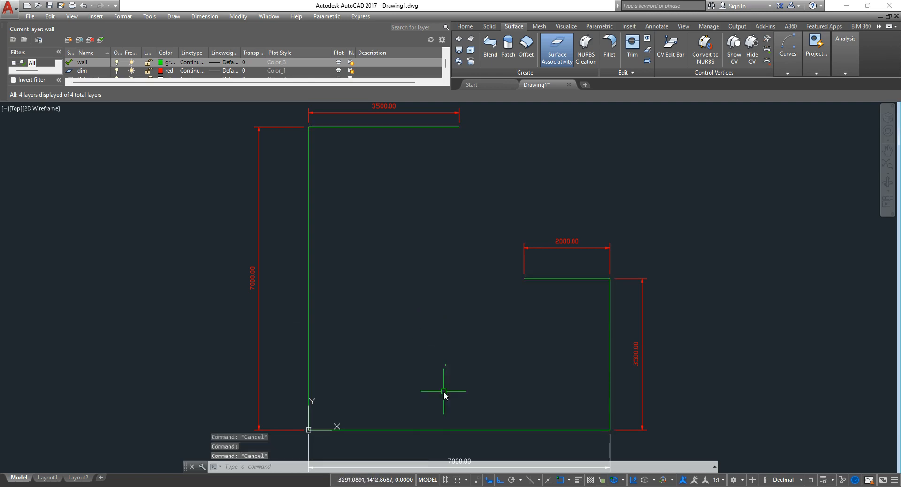
click(425, 428)
key(Escape)
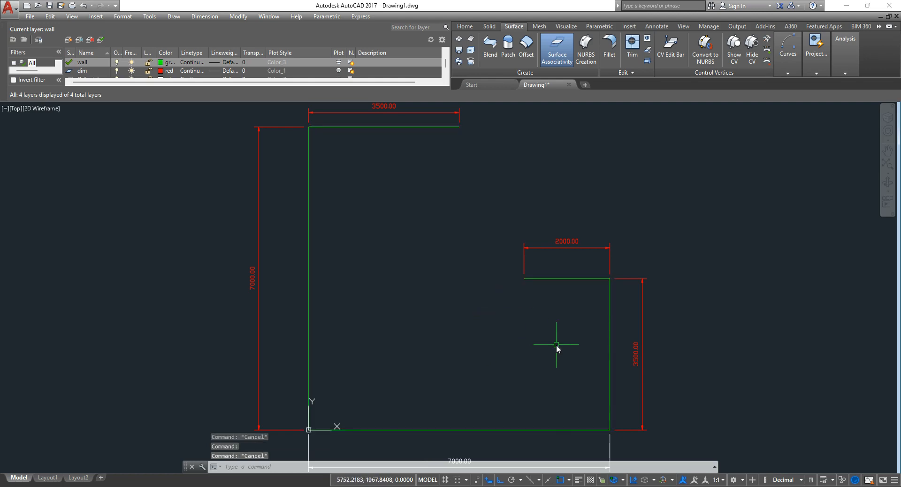
Draw an open stepped shape of four connected orthogonal line segments beside the dimensioned outline: up, right, down and right
text(l)
key(Return)
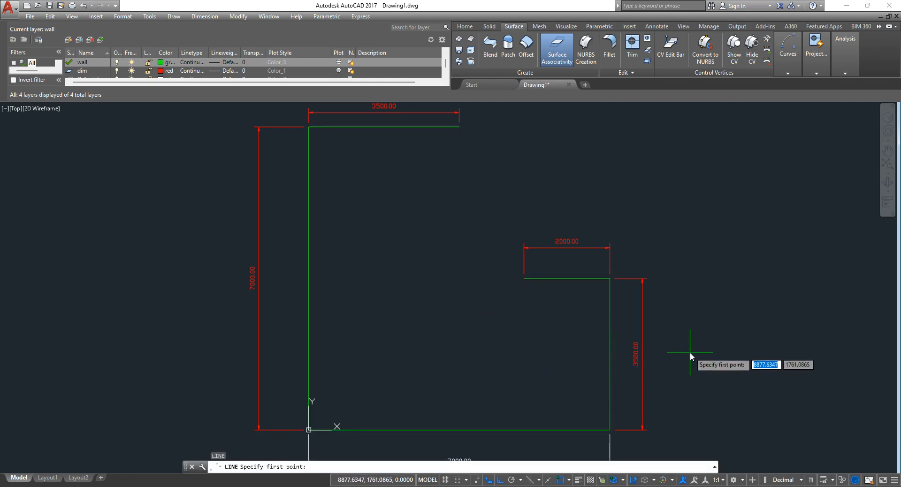
click(691, 352)
click(689, 245)
click(789, 244)
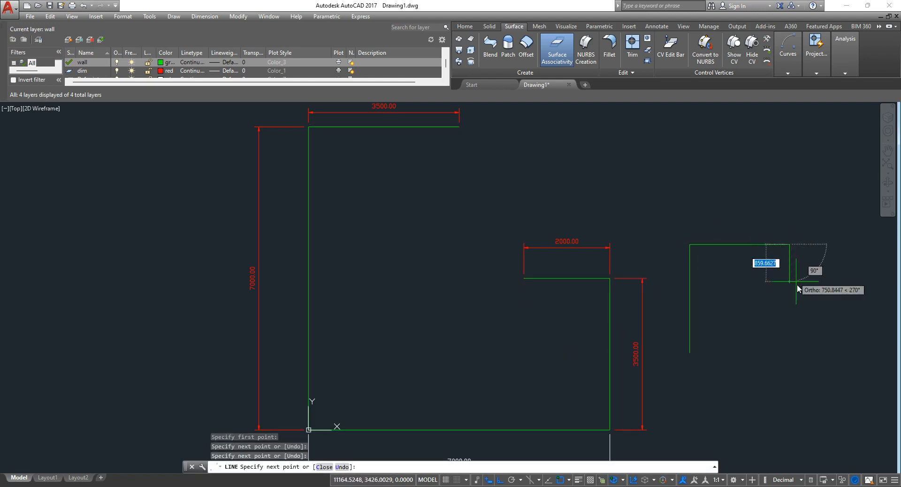
click(789, 289)
click(835, 289)
key(Return)
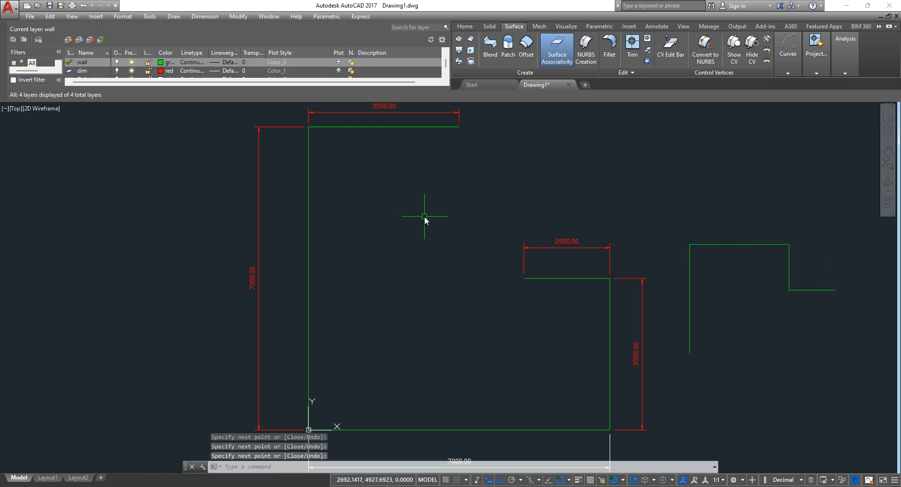
Start a polyline edit on the stepped shape's upper horizontal line and convert it into a polyline
click(241, 24)
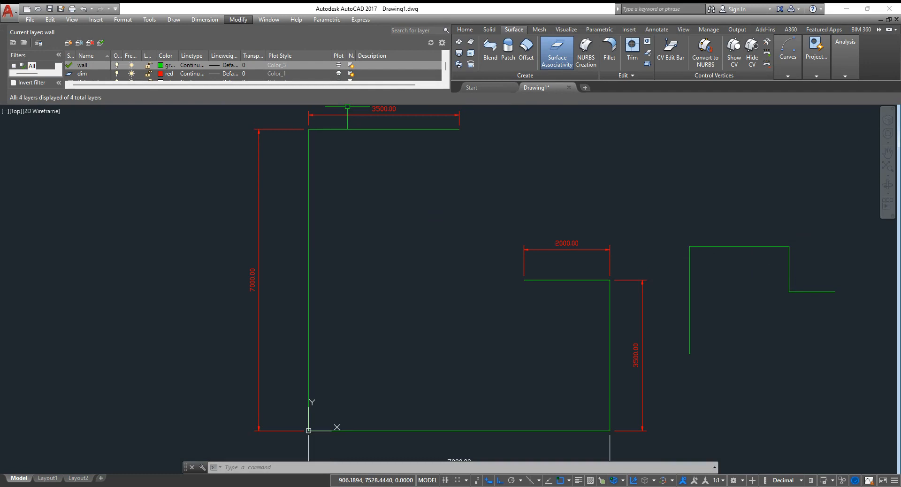
mouse_move(256, 60)
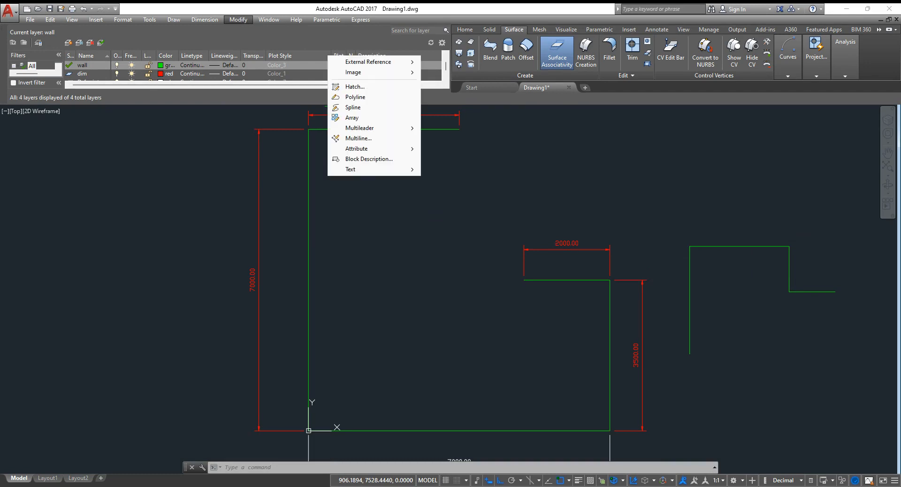
click(363, 98)
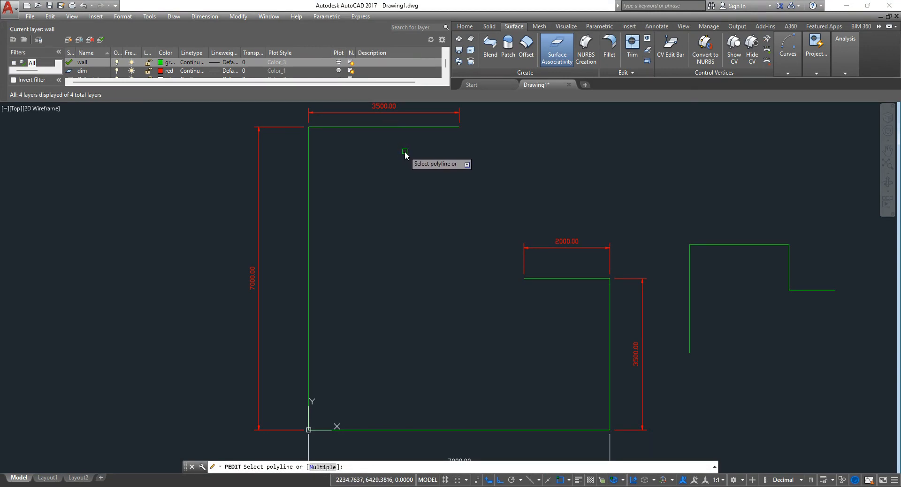
click(701, 245)
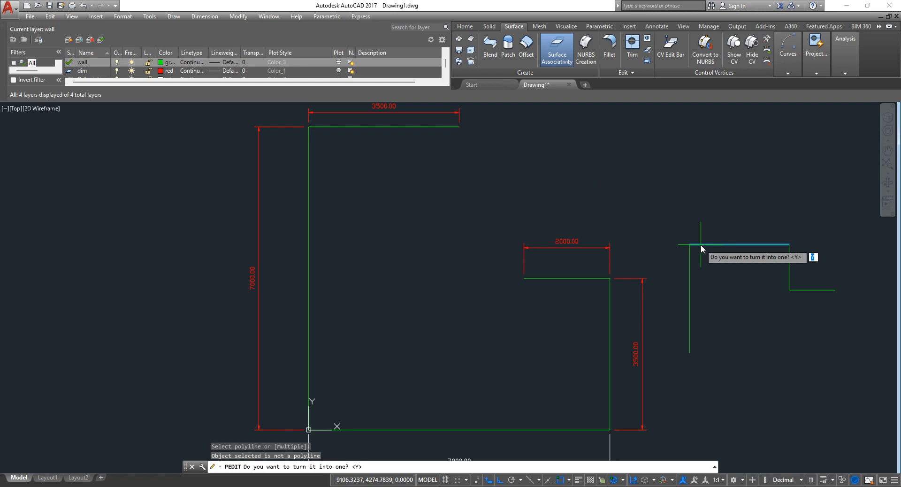
key(Return)
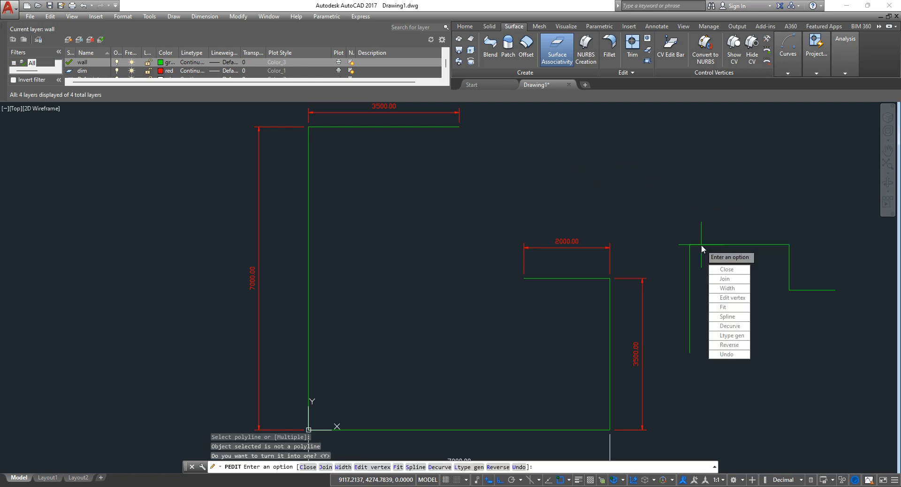
Join the stepped shape's four segments into one polyline, finish the polyline edit and check the result by selecting it
key(Down)
key(Return)
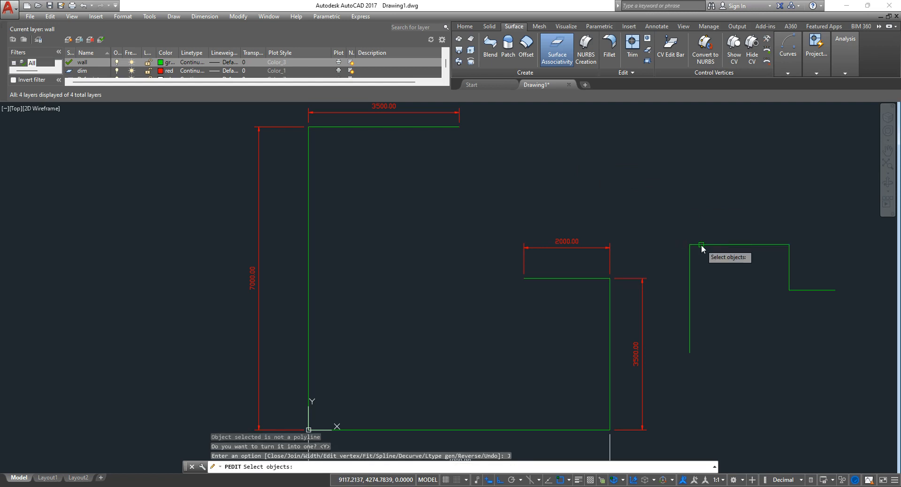
click(701, 244)
click(689, 274)
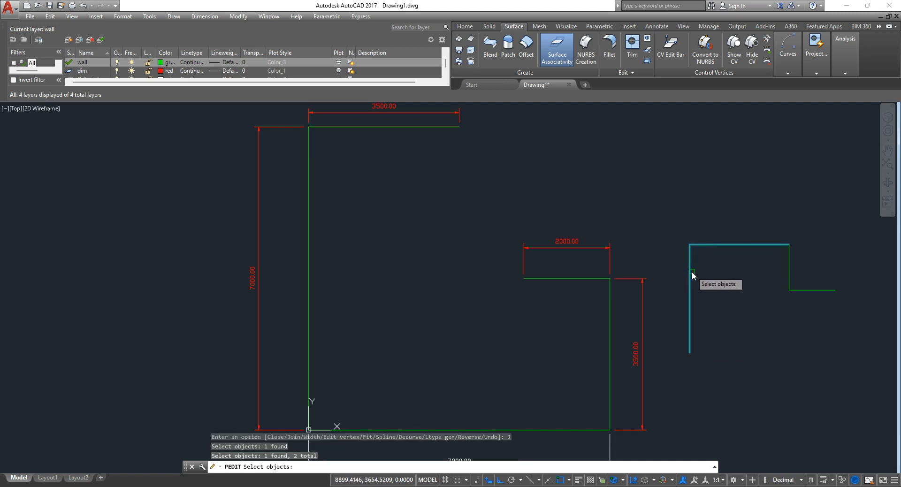
click(788, 283)
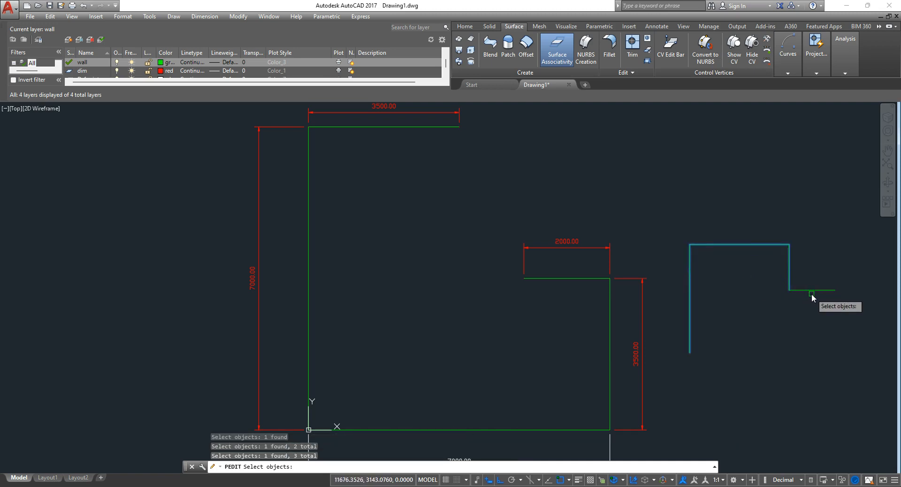
click(812, 291)
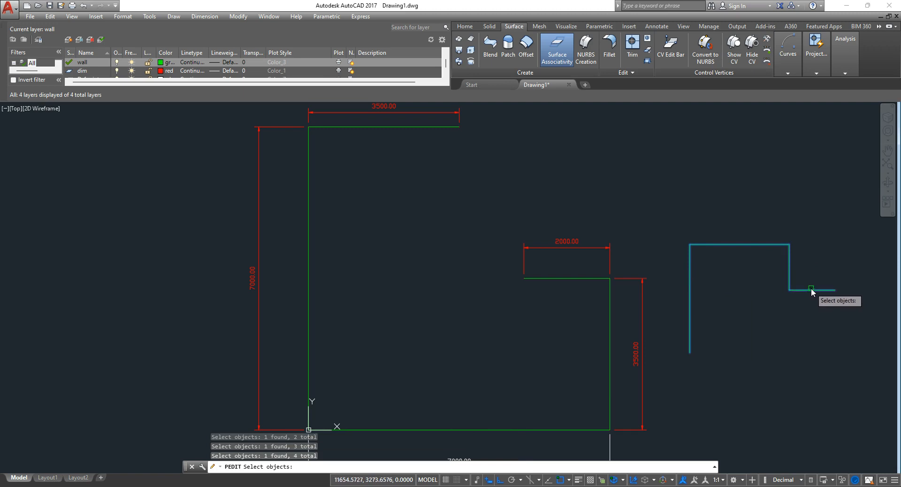
key(Return)
key(Return)
click(803, 291)
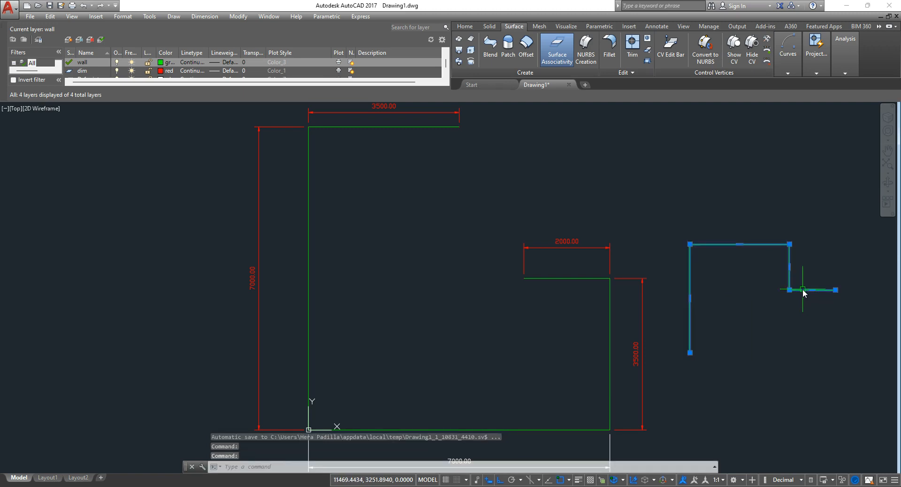
key(Escape)
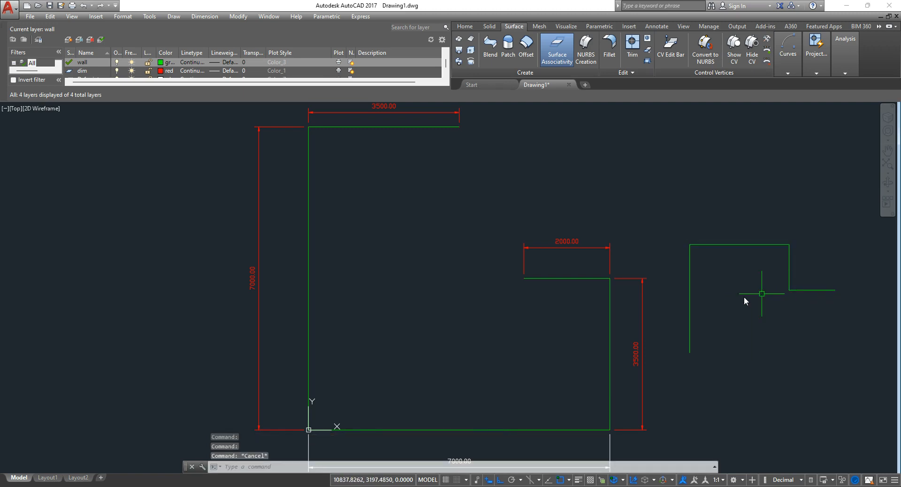
Offset the joined wall outline 150 to the inside to create the inner wall face
text(o)
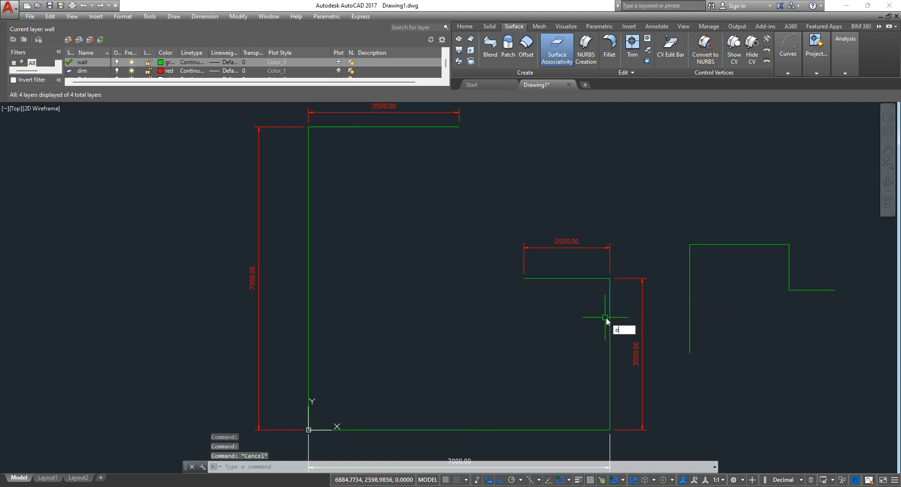
key(Return)
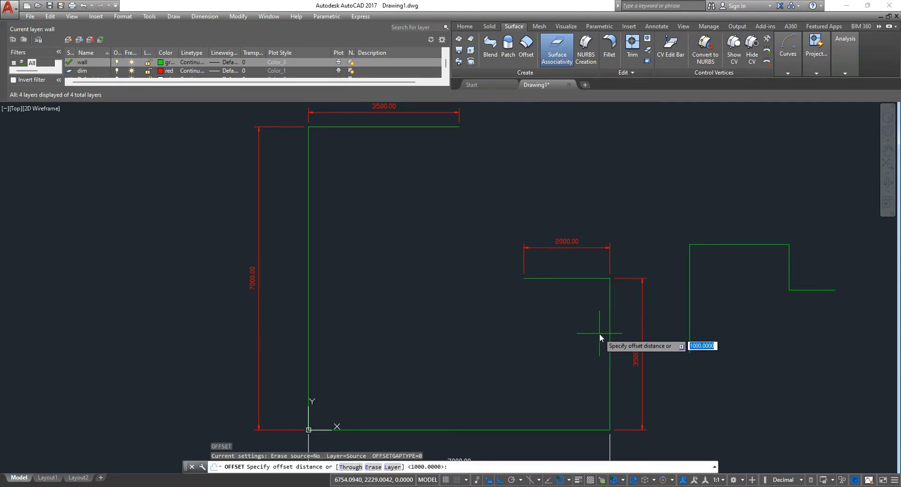
text(150)
key(Return)
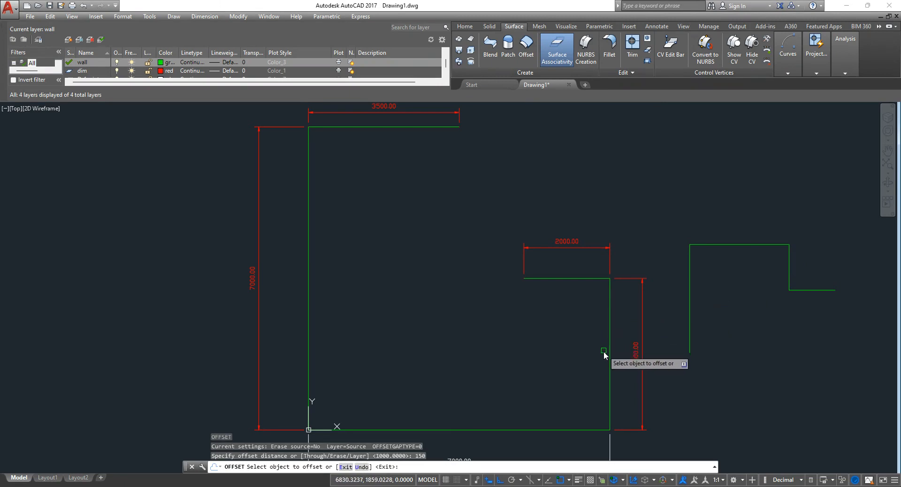
click(609, 359)
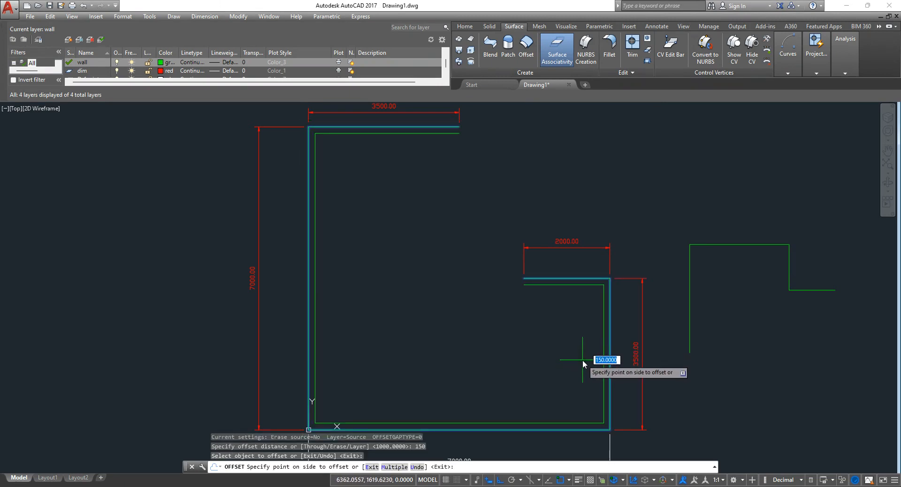
click(582, 359)
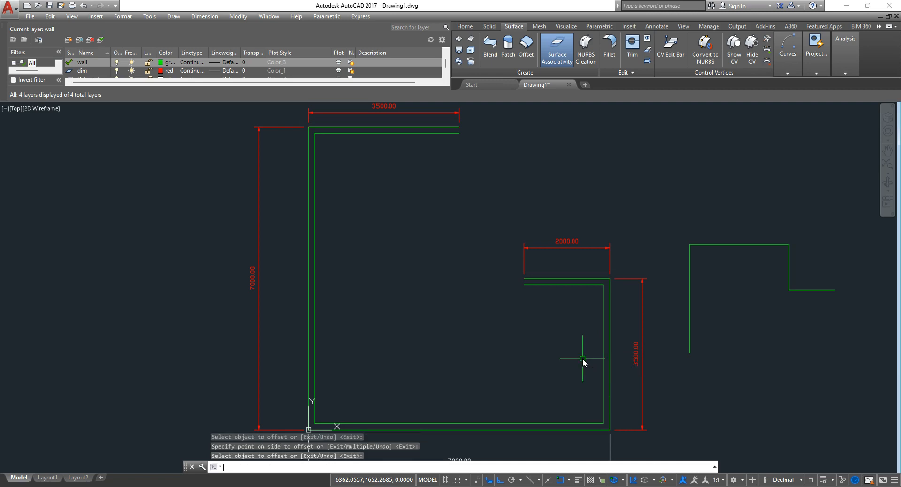
key(Escape)
Close both open wall ends with short lines connecting the outer and inner outlines
text(l)
key(Return)
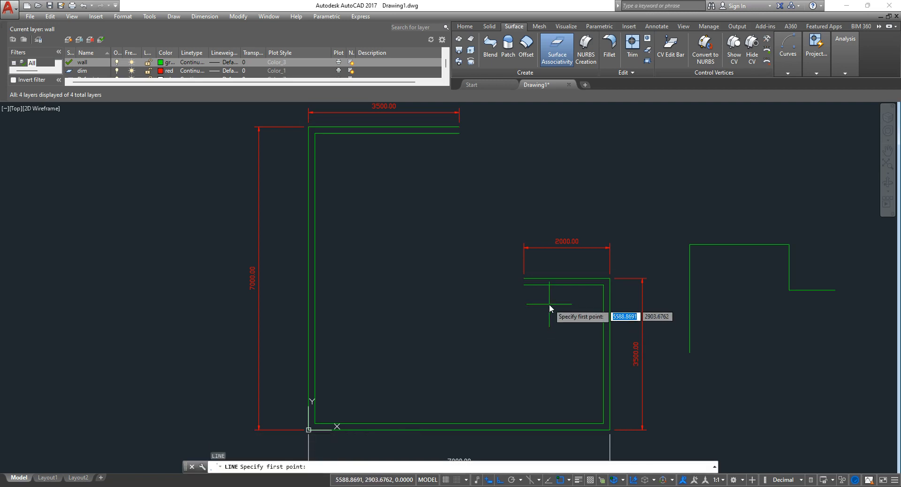
click(525, 281)
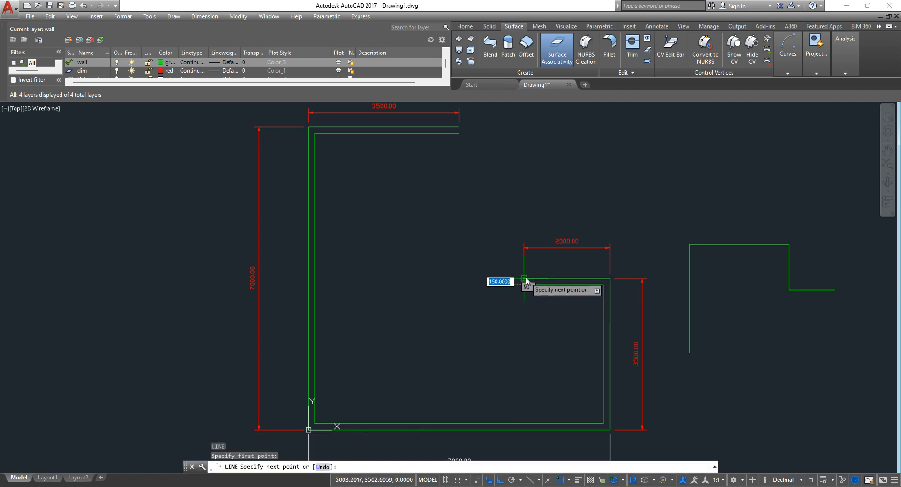
click(524, 284)
key(Return)
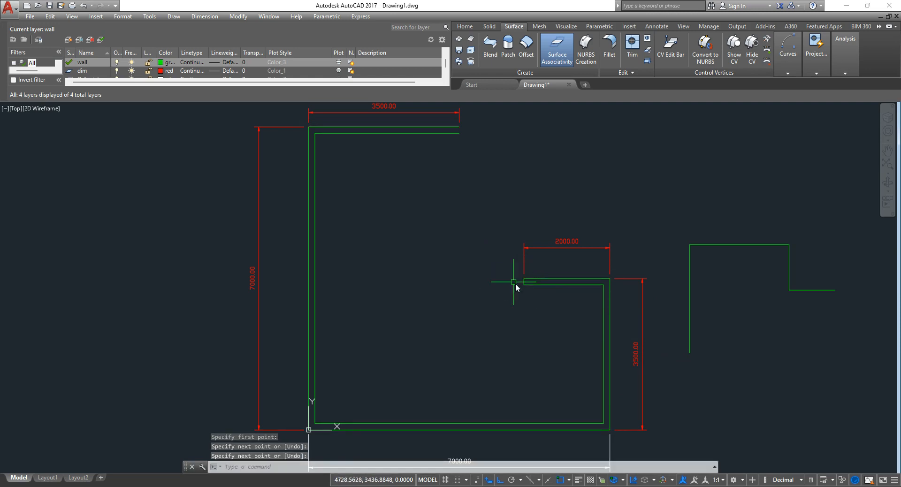
key(Return)
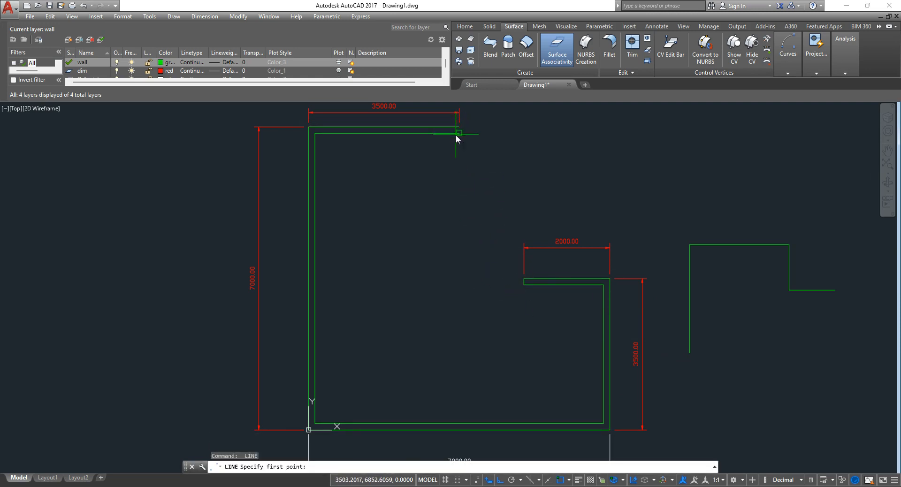
click(459, 134)
click(459, 127)
key(Return)
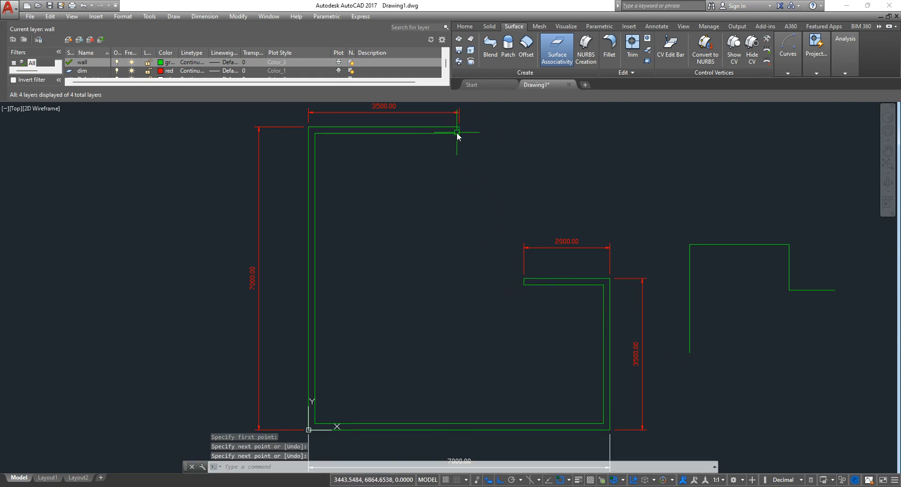
Select the inner outline, outer outline and end line in turn to check whether they are separate objects
click(437, 133)
key(Escape)
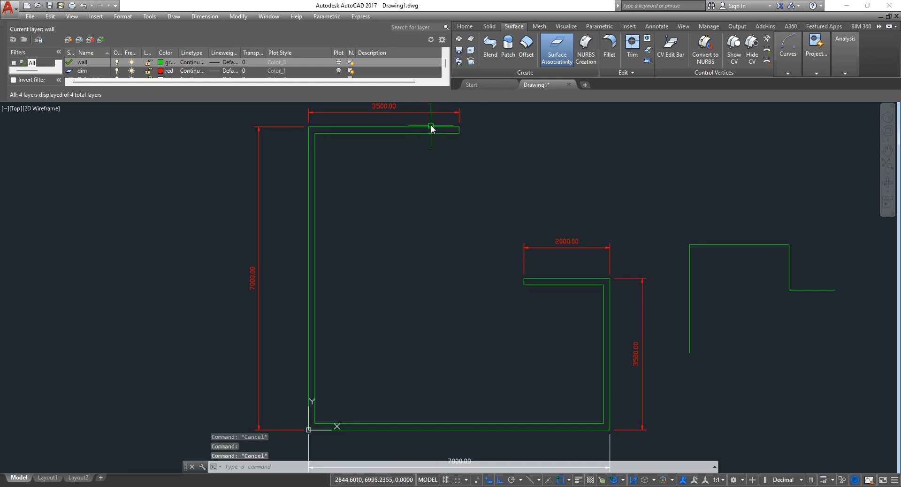
click(429, 127)
key(Escape)
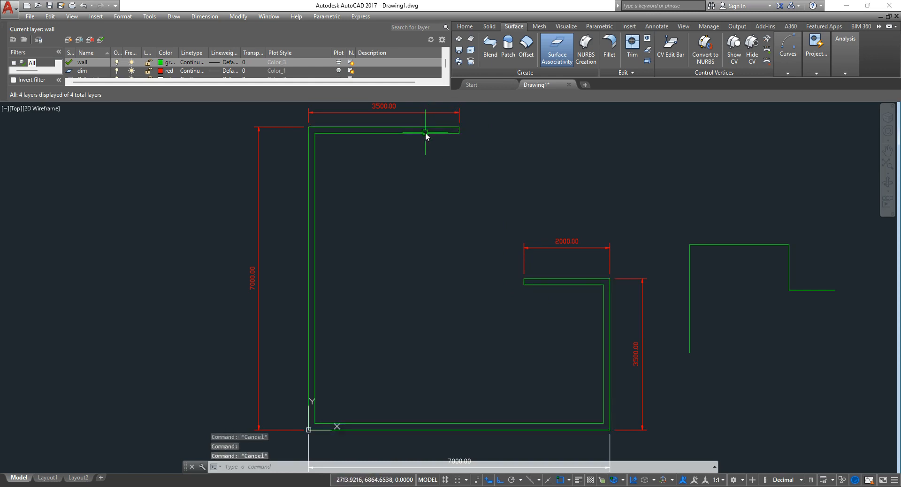
click(425, 133)
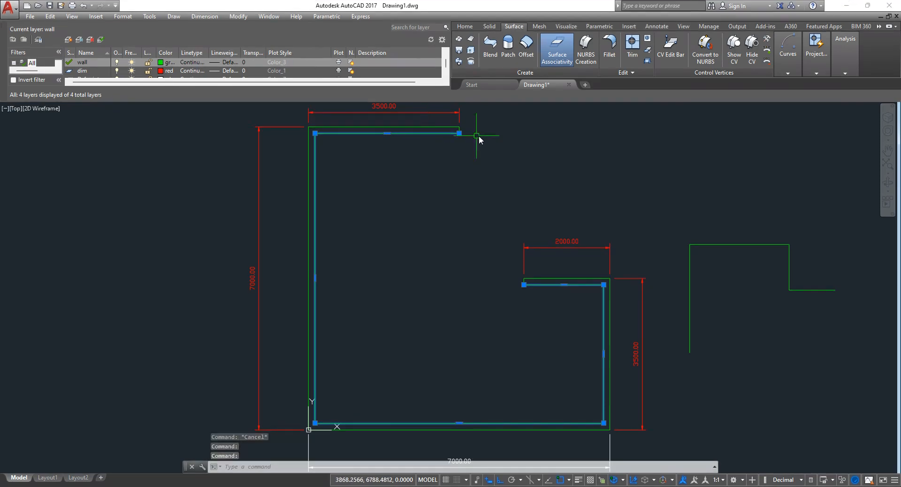
key(Escape)
click(430, 133)
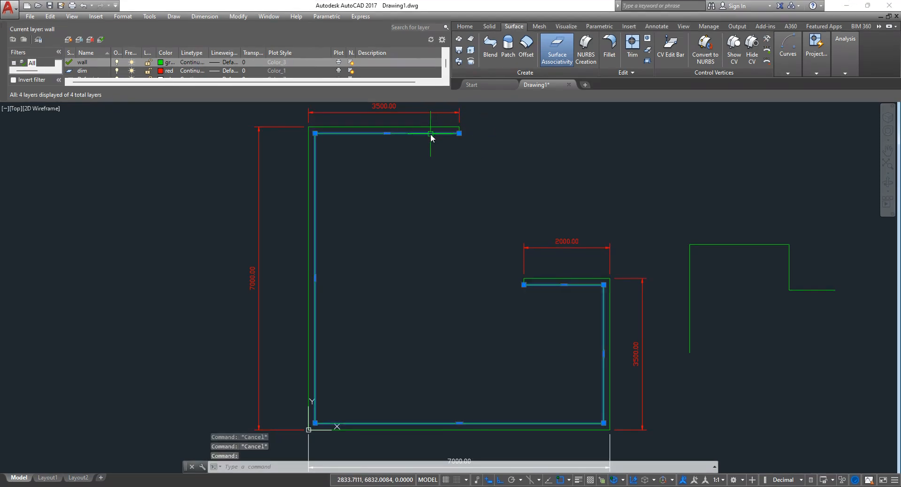
key(Escape)
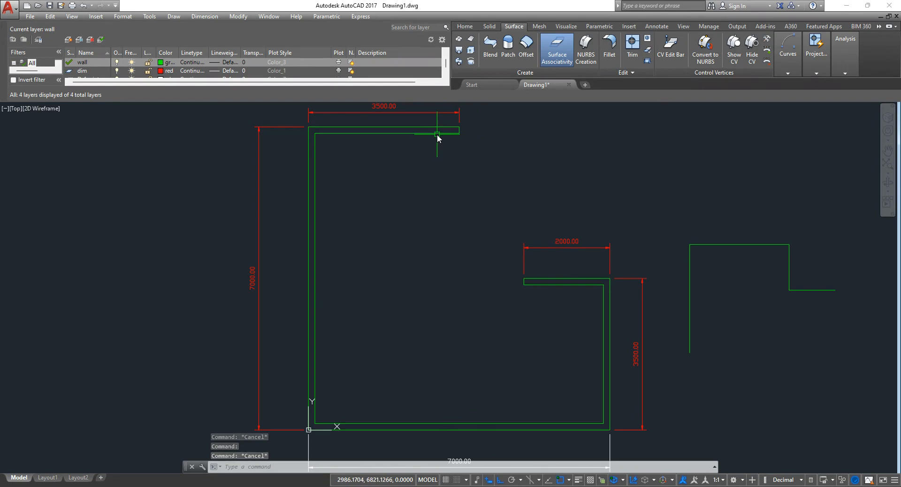
click(459, 130)
click(459, 130)
text(e)
key(Return)
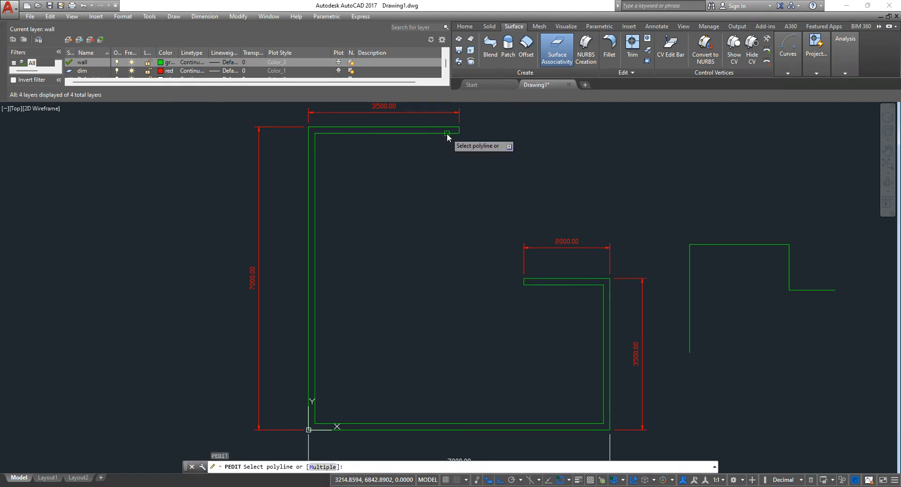
key(Escape)
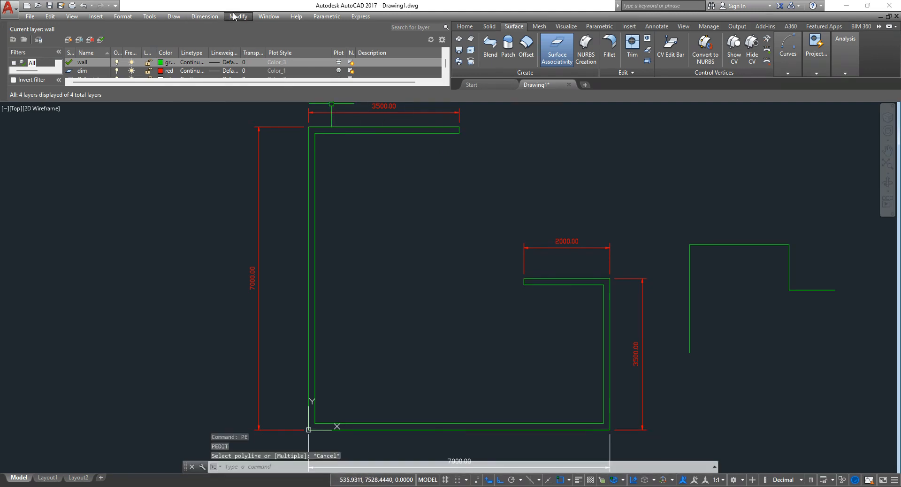
Join the outer outline, the inner outline and both end lines into one closed polyline with the polyline edit's Join option
mouse_move(276, 62)
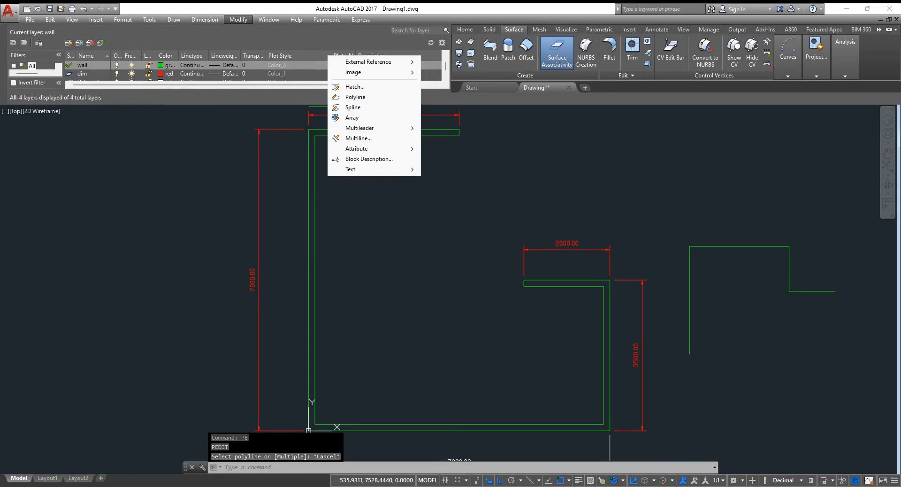
click(376, 96)
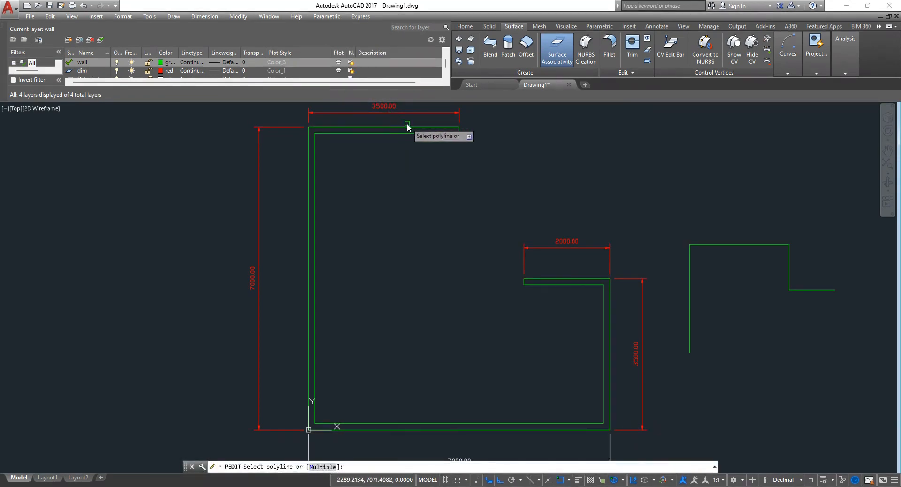
click(406, 128)
key(Return)
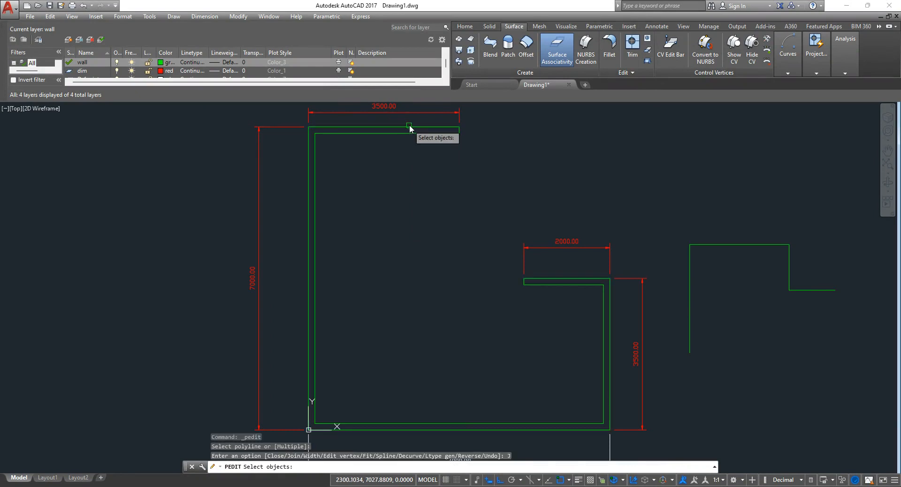
click(459, 132)
click(444, 134)
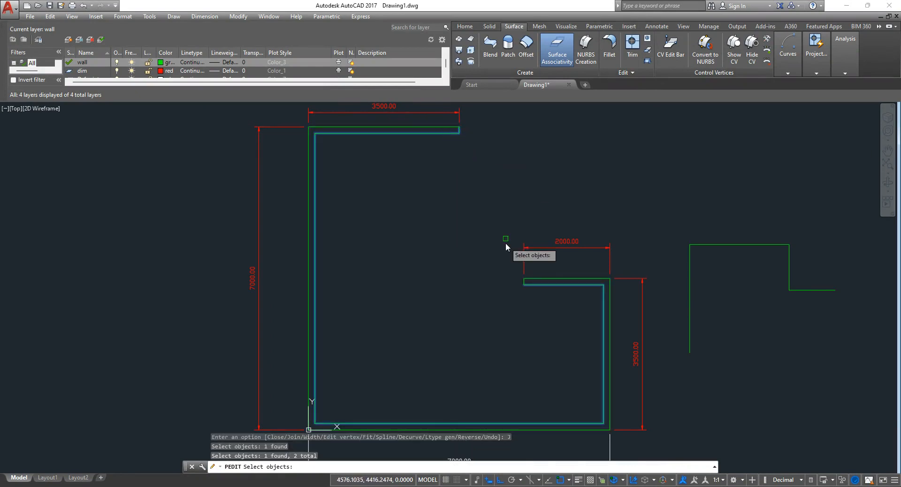
click(525, 283)
key(Return)
Check by selecting the double-line wall repeatedly near its inner end that all its edges form one object
click(545, 288)
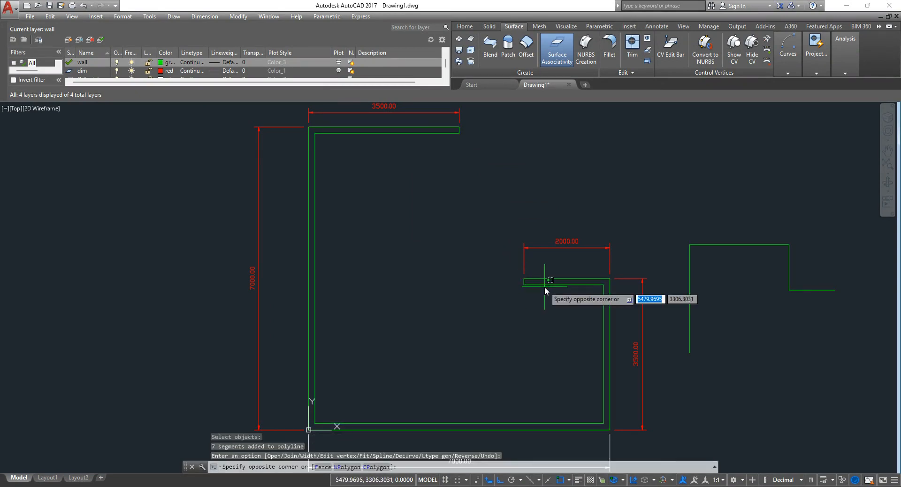
click(517, 286)
click(538, 285)
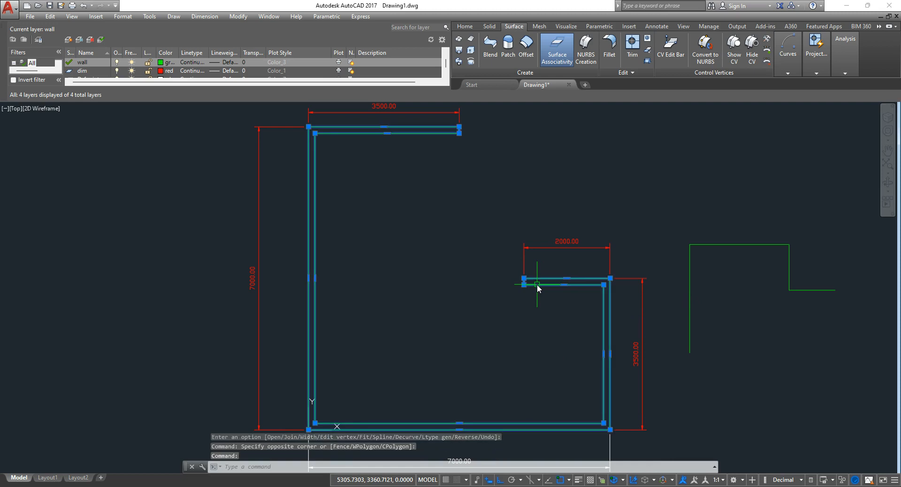
key(Escape)
key(Escape)
click(579, 279)
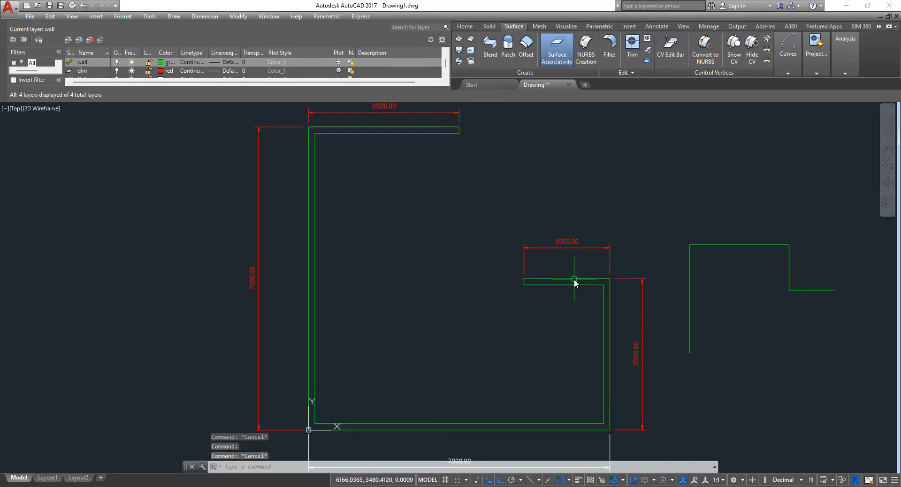
key(Escape)
click(567, 292)
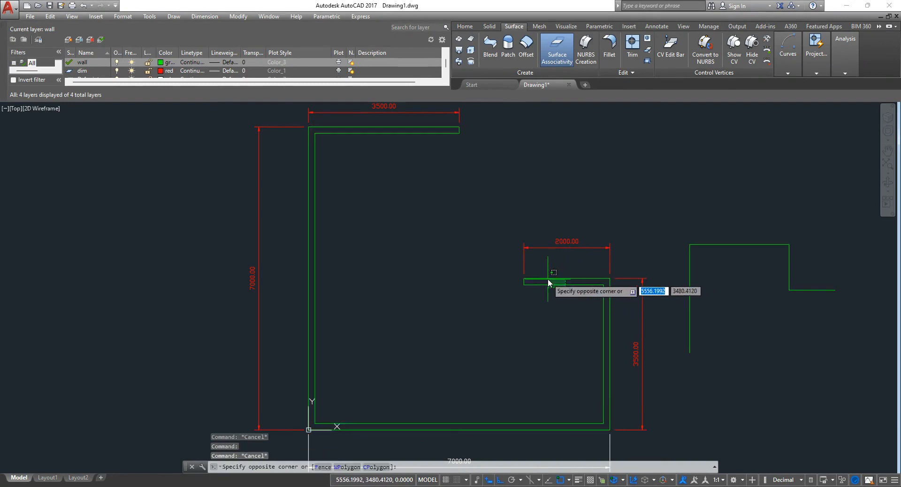
click(549, 280)
key(Escape)
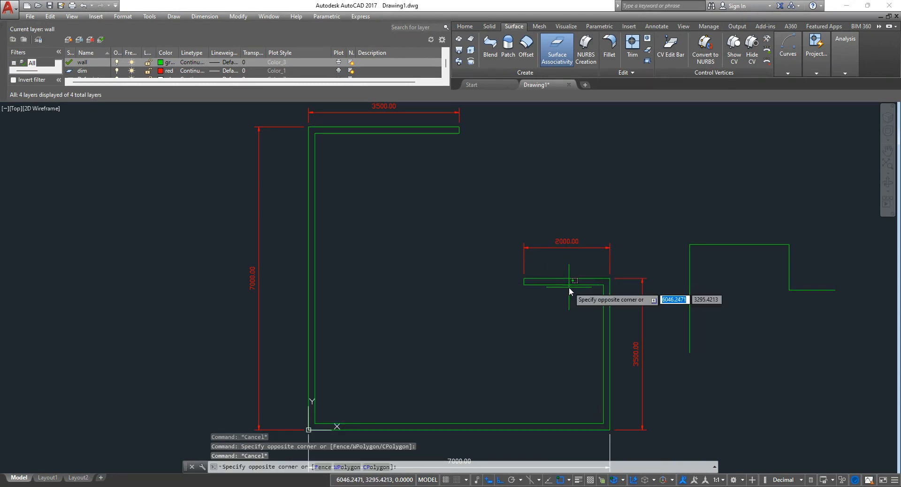
click(545, 285)
key(Escape)
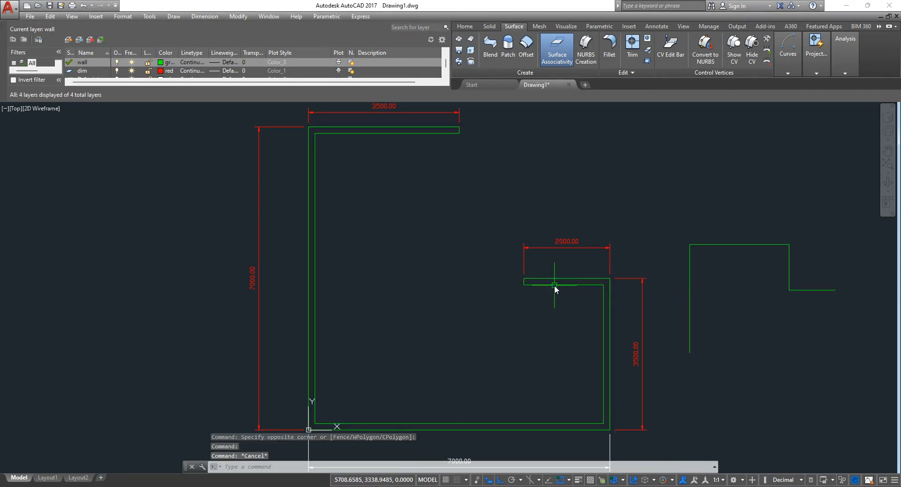
click(554, 284)
key(Escape)
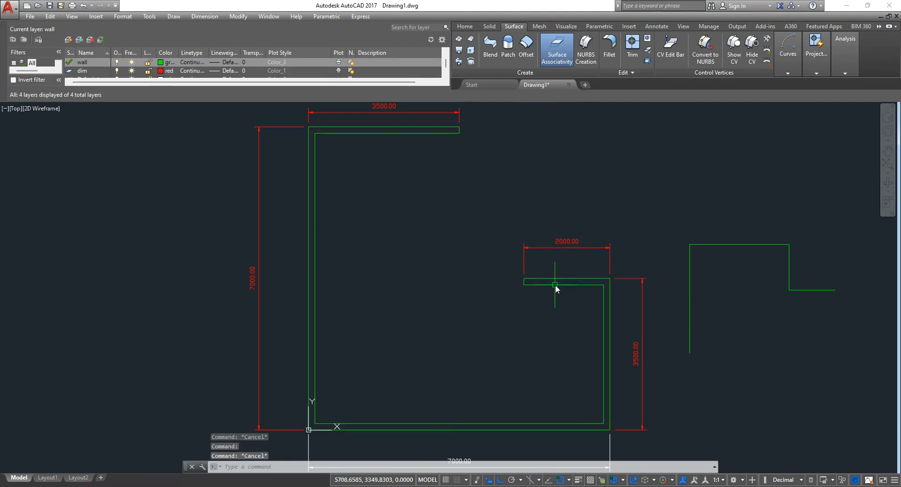
click(575, 282)
click(539, 293)
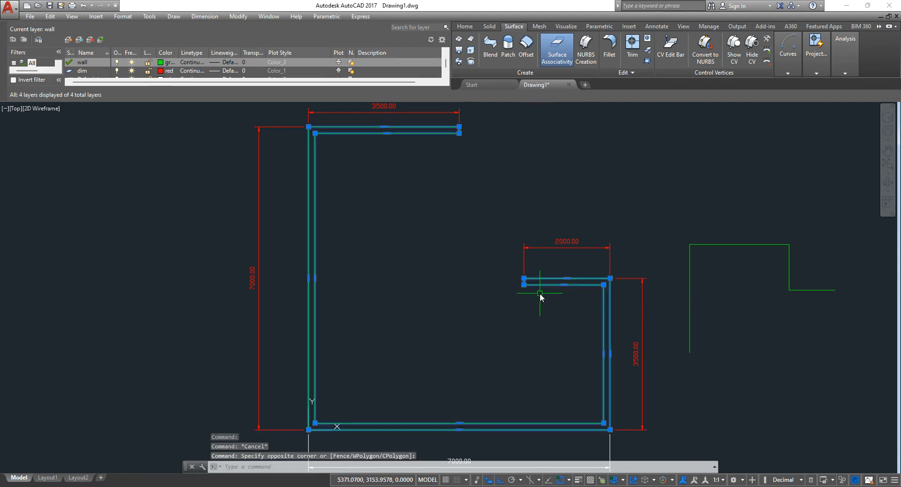
Check by selecting the joined double-line wall at its top segment that it is one object, and clear the selection
key(Escape)
click(540, 297)
key(Escape)
click(426, 256)
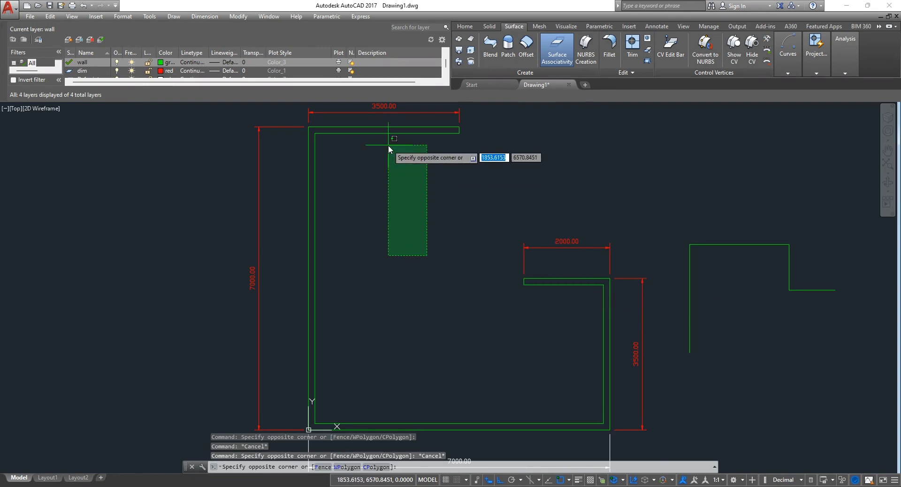
click(384, 144)
key(Escape)
click(381, 128)
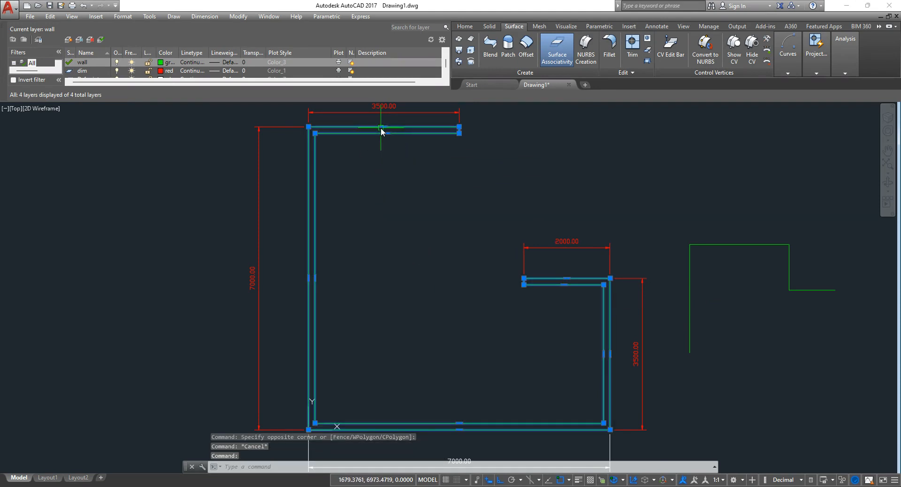
key(Escape)
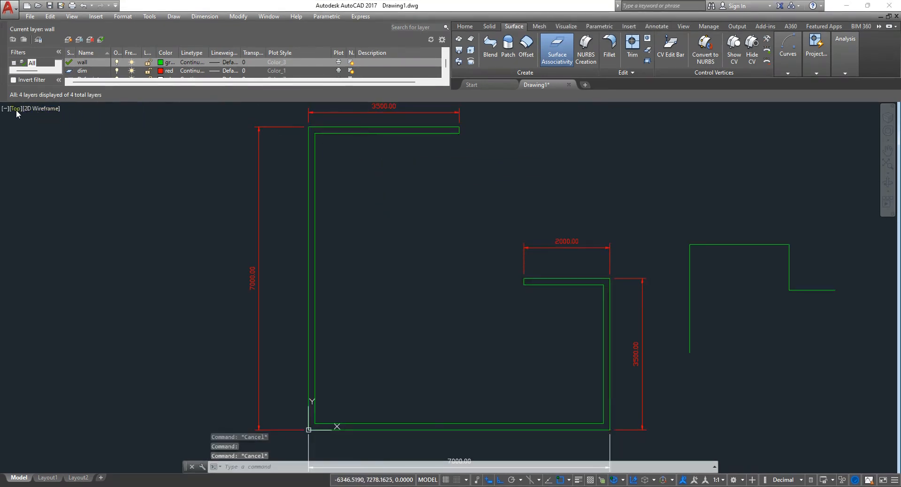
Switch to the SE Isometric view, close the layer manager, and extrude the closed wall polyline to a height of 3000
click(66, 209)
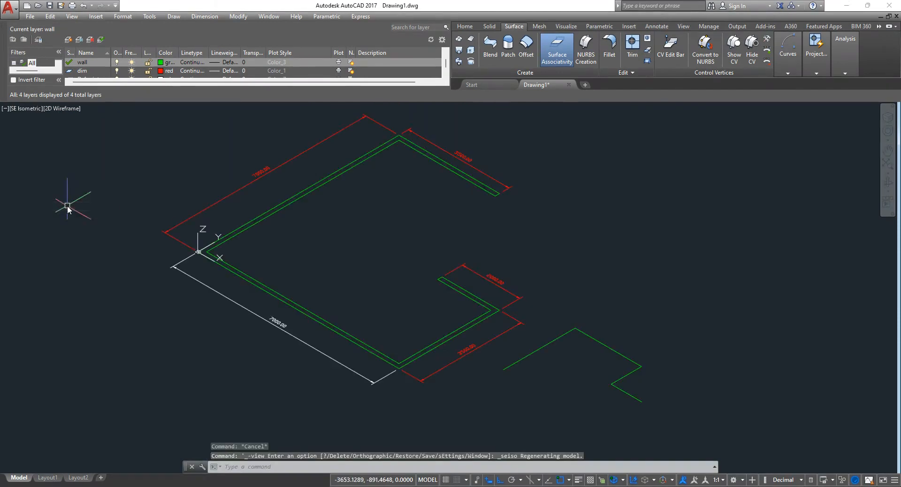
click(311, 312)
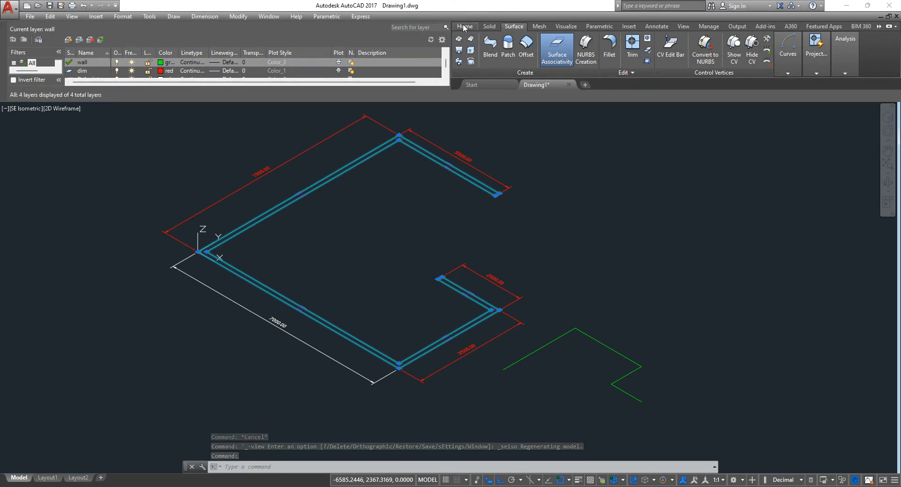
click(4, 28)
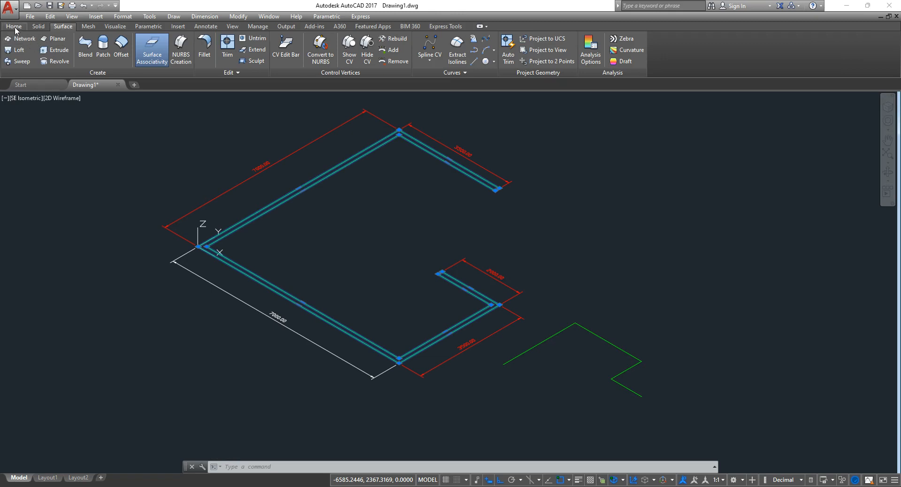
click(15, 27)
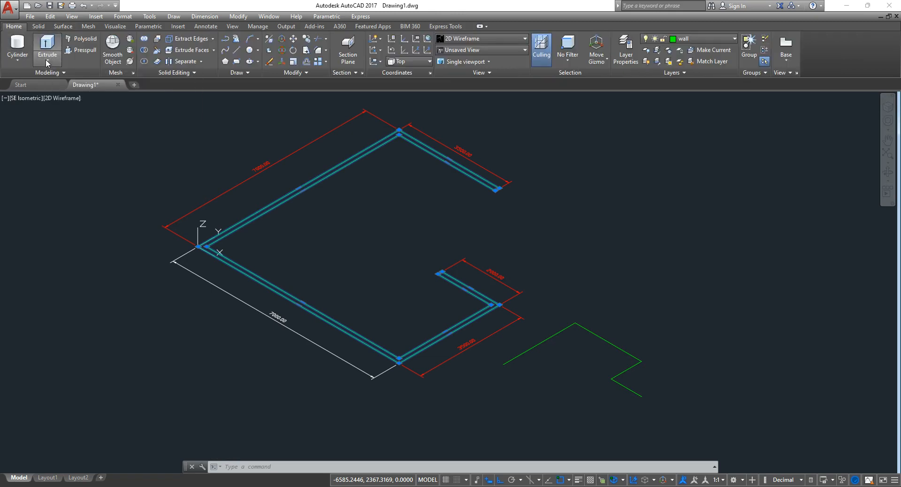
click(46, 59)
click(48, 61)
click(66, 83)
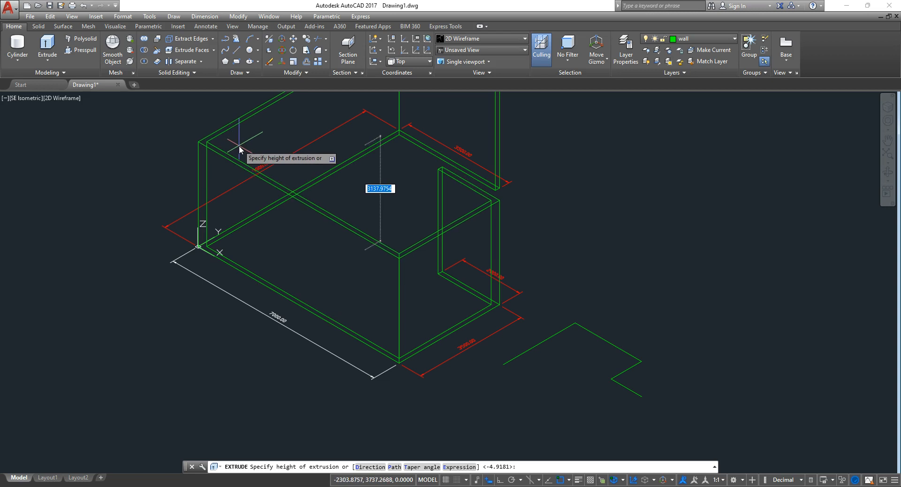
text(3000)
key(Return)
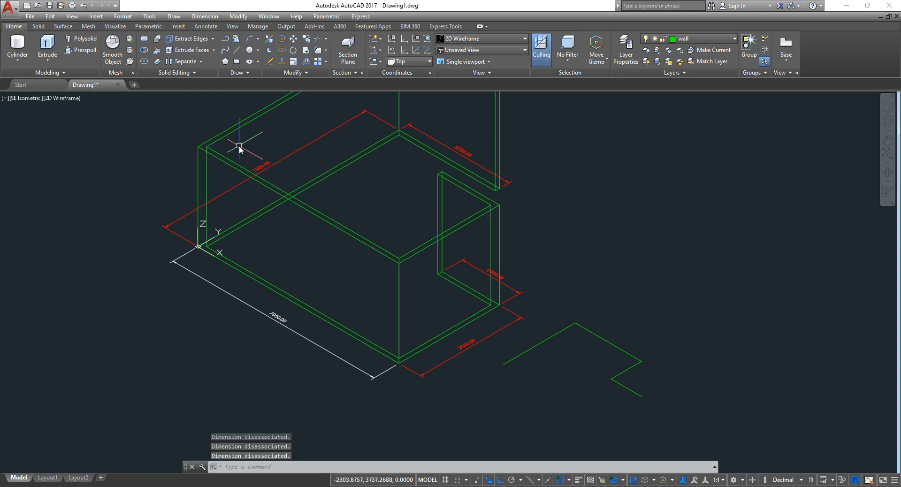
Show the extruded walls from their open side in the Realistic visual style
click(888, 172)
mouse_move(704, 201)
mouse_down()
mouse_move(585, 257)
mouse_move(573, 205)
mouse_up()
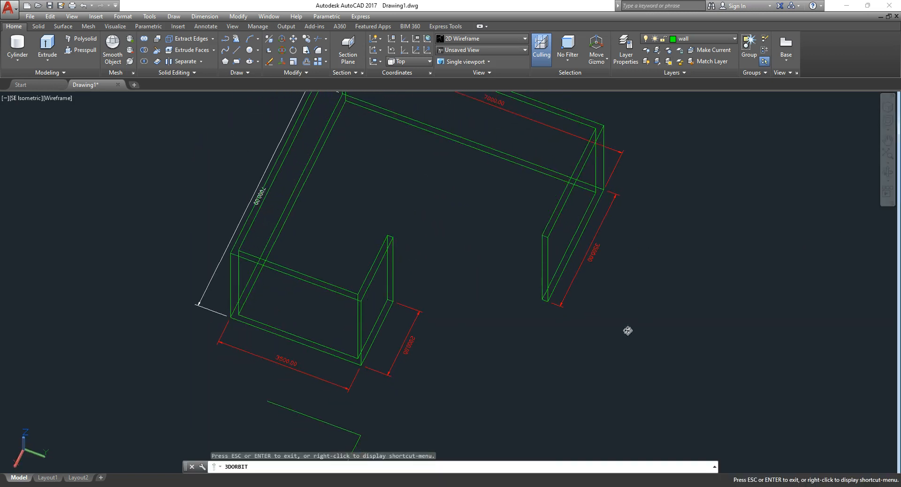
drag(627, 331, 581, 295)
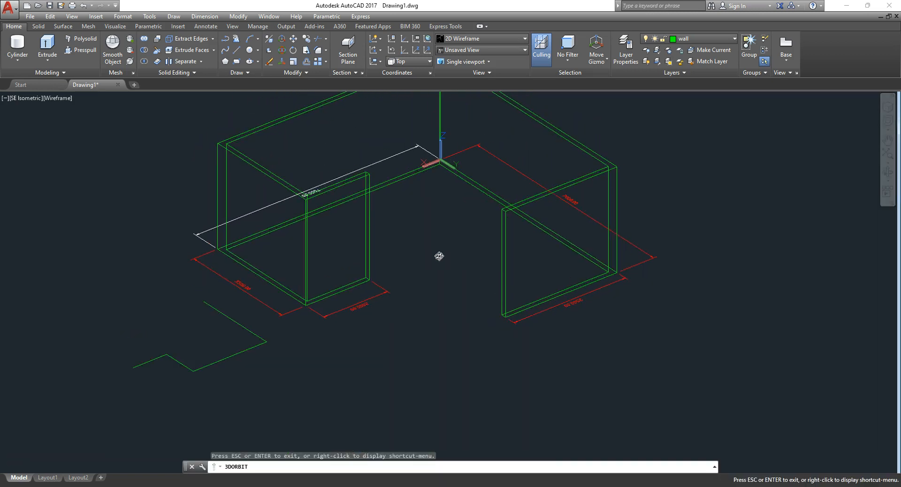
drag(478, 240, 460, 203)
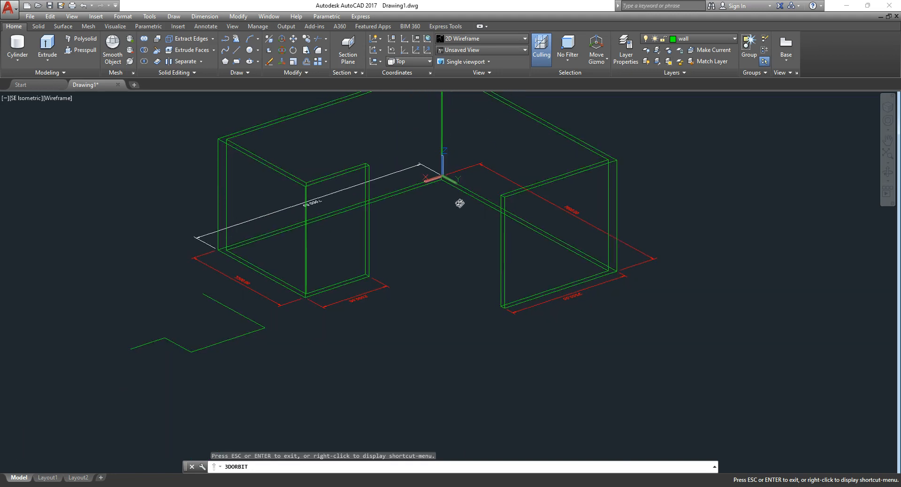
key(Escape)
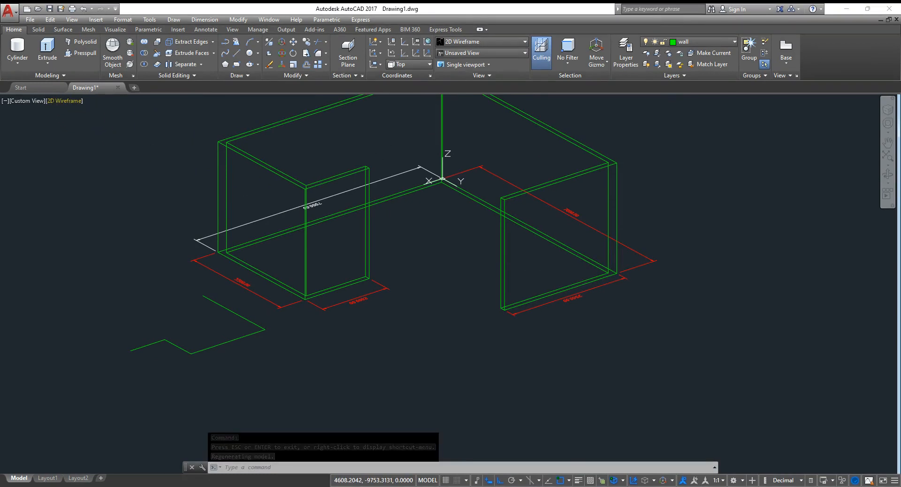
click(87, 157)
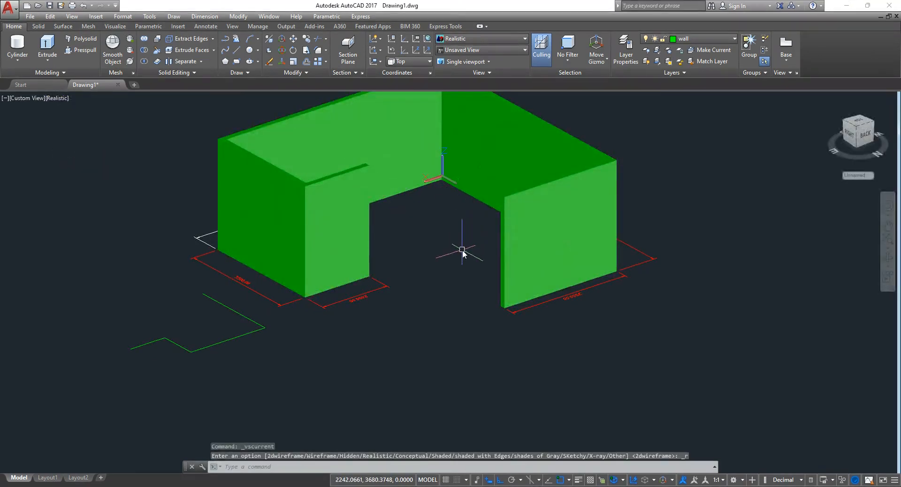
Examine the shaded wall solid from above and from its open side, including the free wall ends
click(888, 258)
drag(799, 255, 658, 317)
key(Escape)
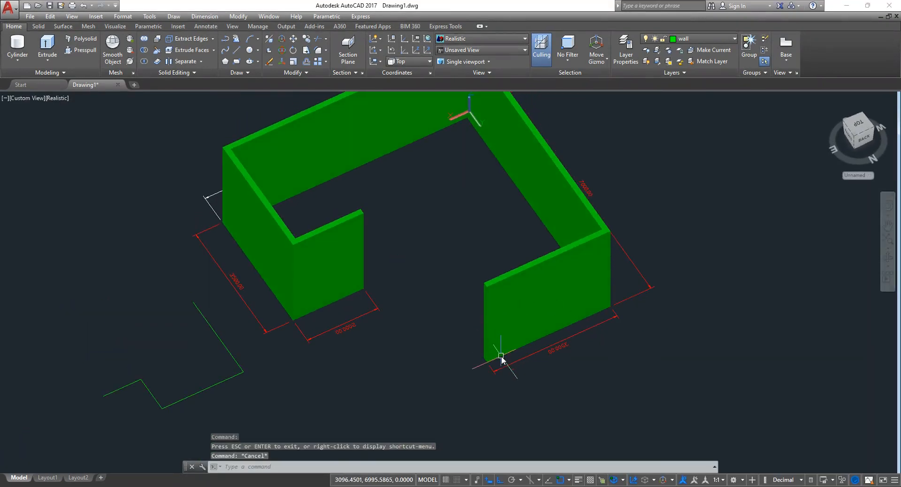
click(500, 347)
key(Escape)
key(Escape)
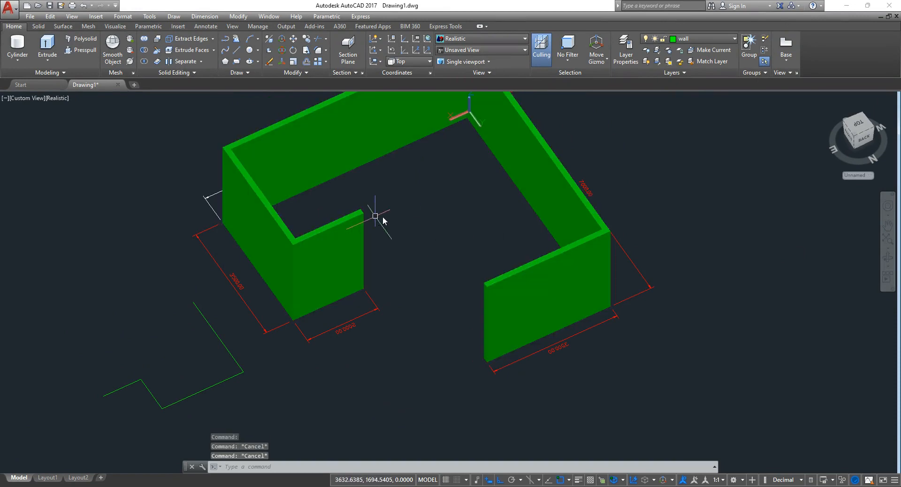
click(888, 257)
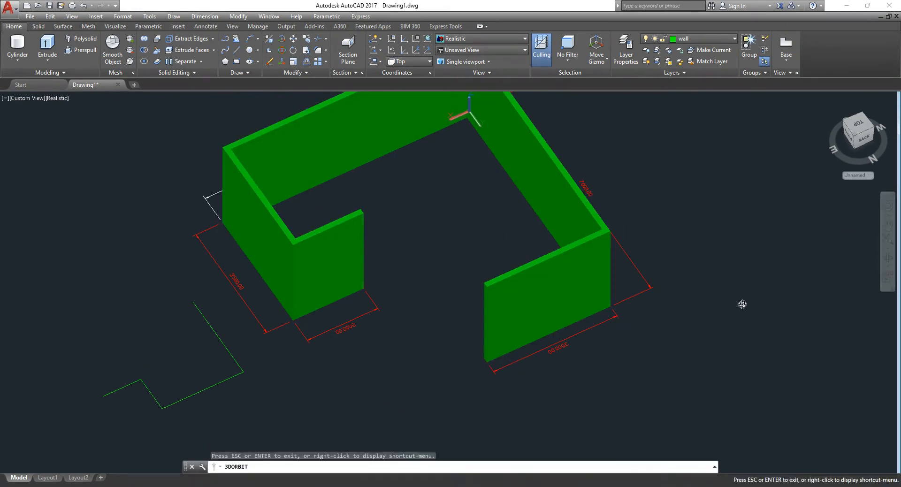
drag(742, 304, 660, 271)
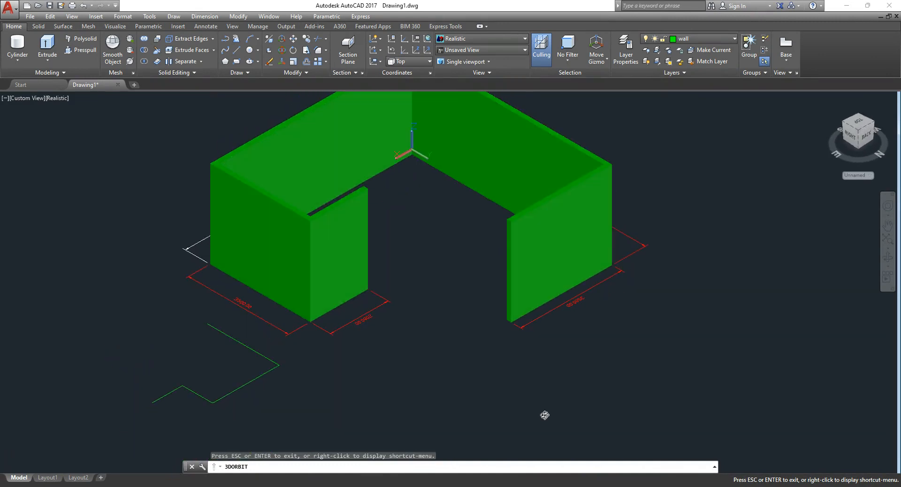
key(Escape)
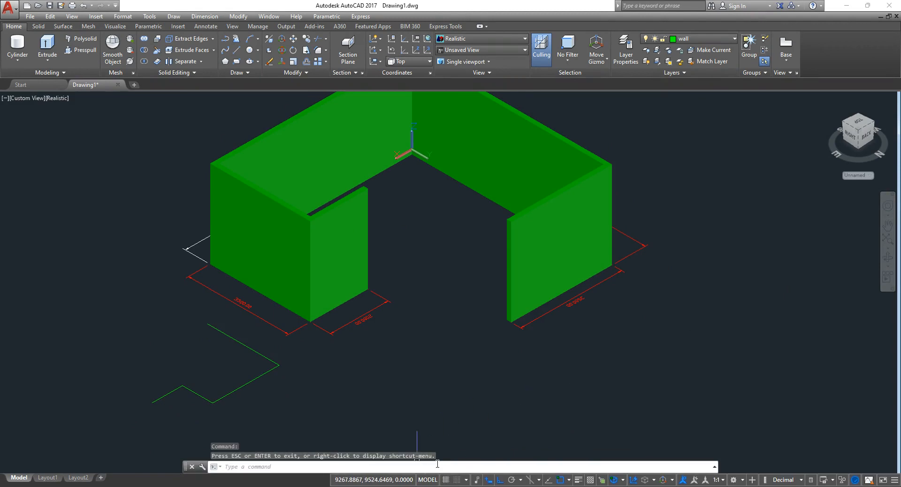